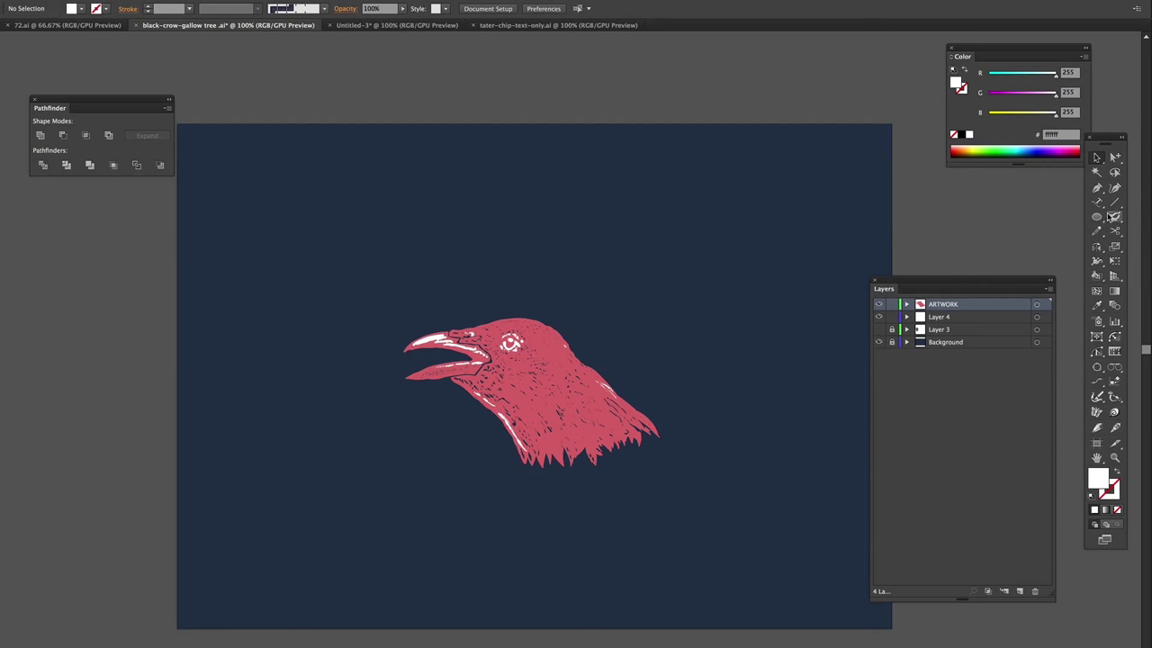
Step: Create a new layer named TYPE
left_click(1097, 217)
left_click(1048, 289)
type("TYPE")
key("Return")
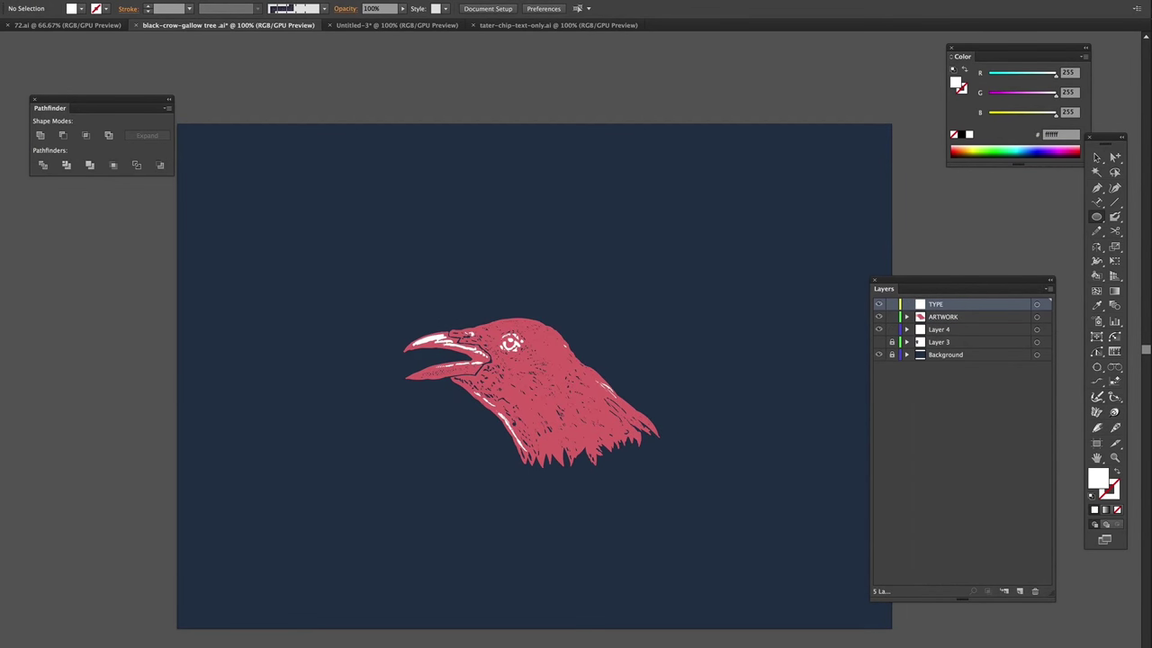
Step: Draw an unfilled circle and type BLACK CROW along its edge
left_click_drag(569, 103, 856, 391)
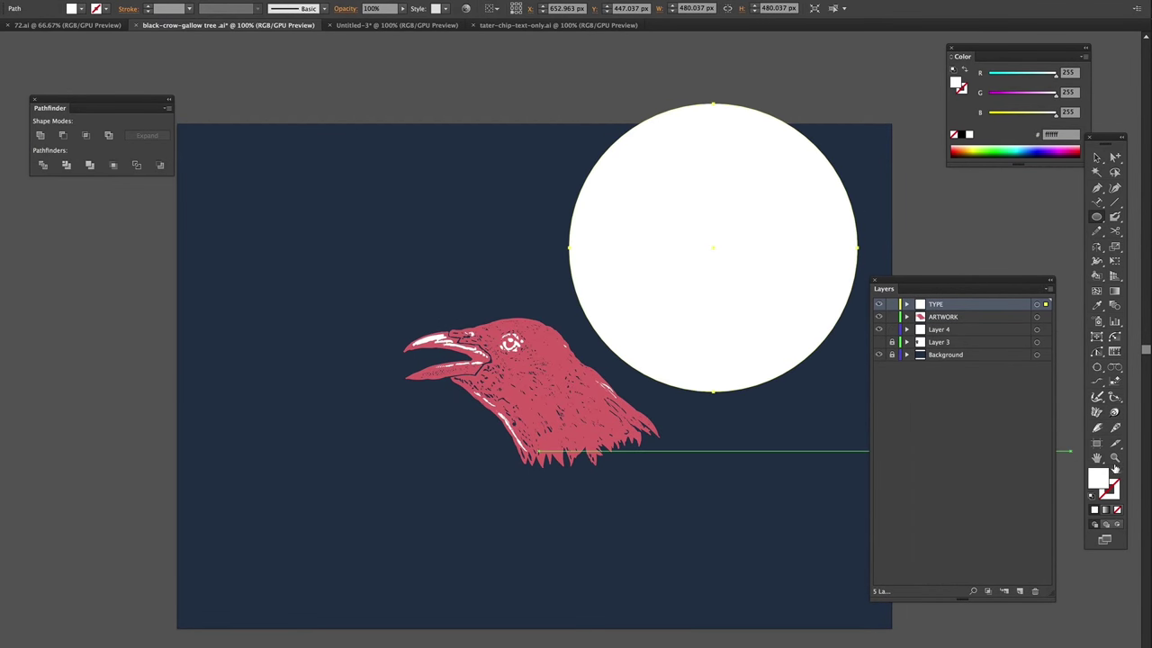
key("slash")
left_click(1097, 202)
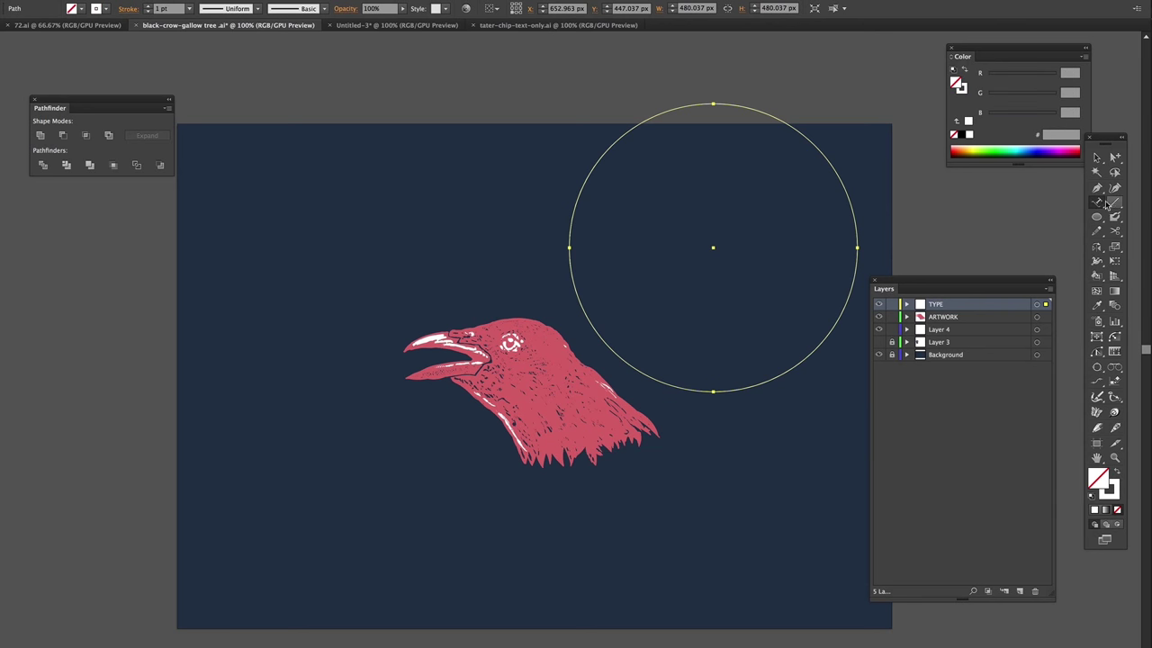
left_click(580, 191)
type("B")
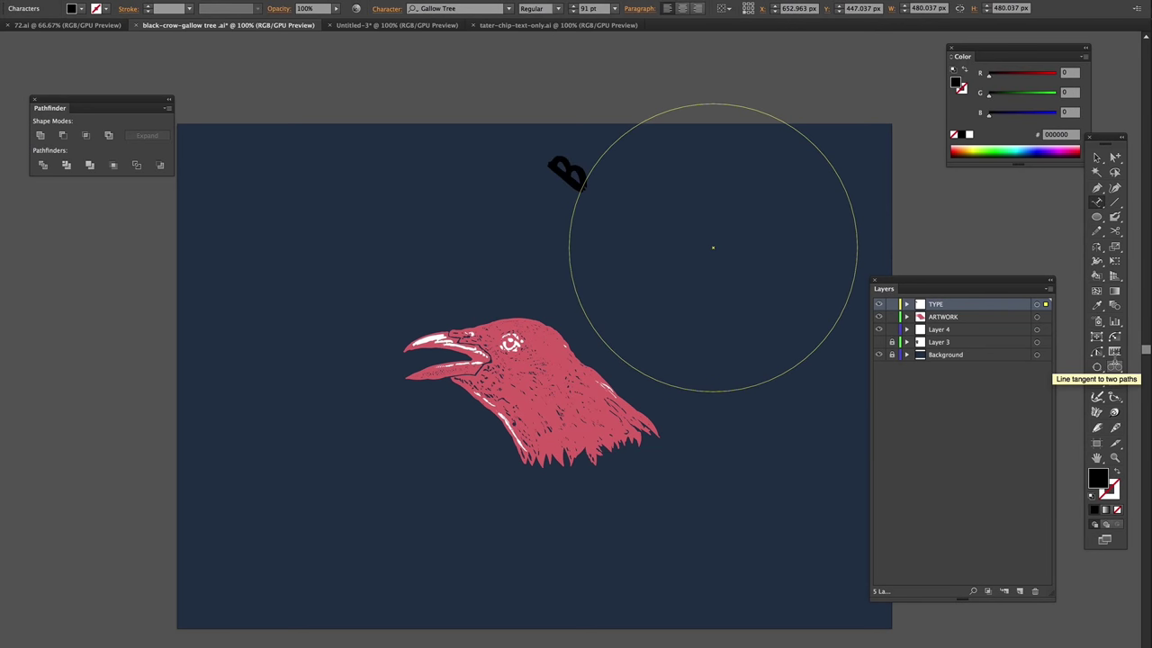
type("LACK CROW")
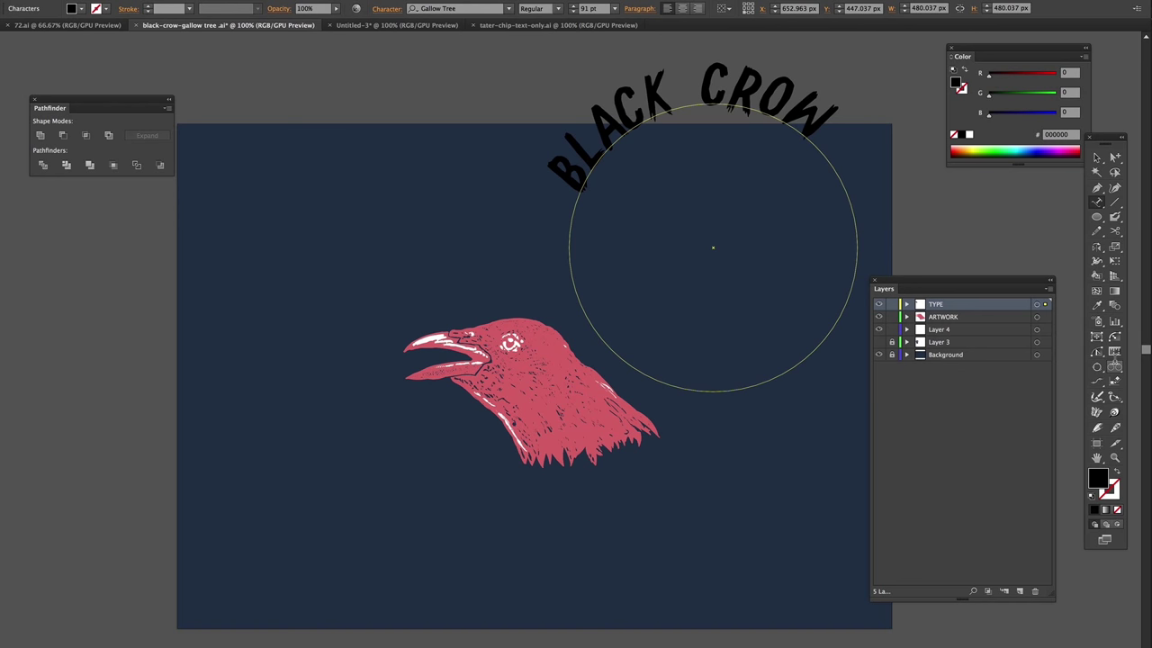
Step: Make the BLACK CROW text white and move the arc above the crow head
key("ctrl+a")
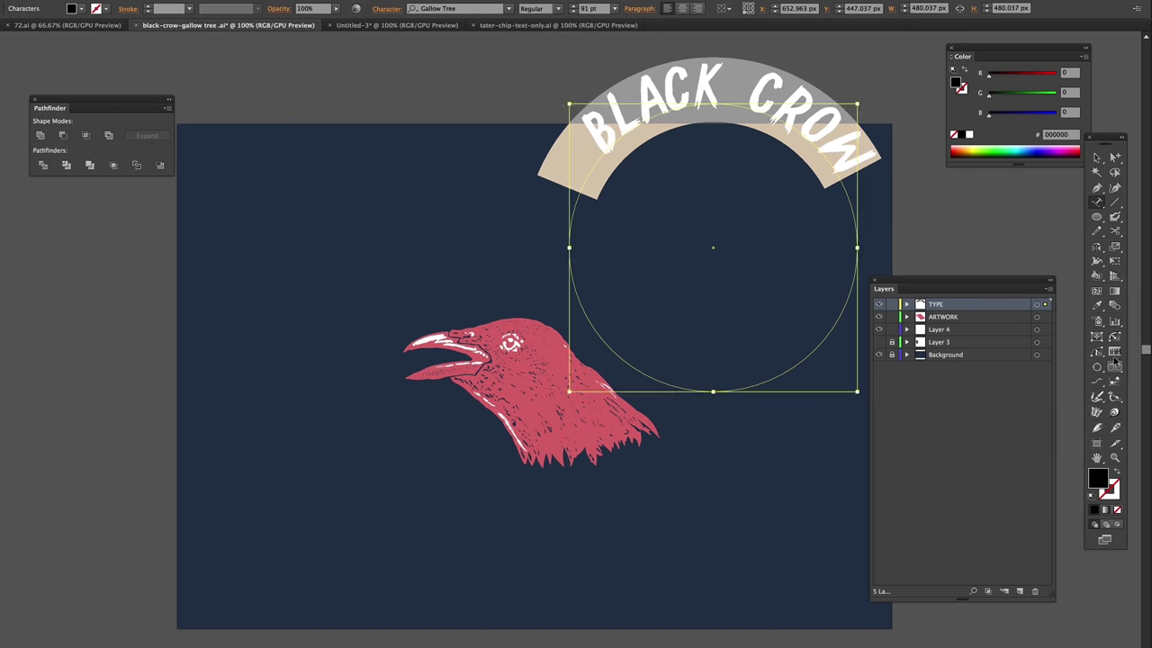
left_click(968, 134)
left_click(1096, 158)
mouse_move(813, 119)
left_mouse_down()
mouse_move(607, 288)
mouse_move(638, 260)
left_mouse_up()
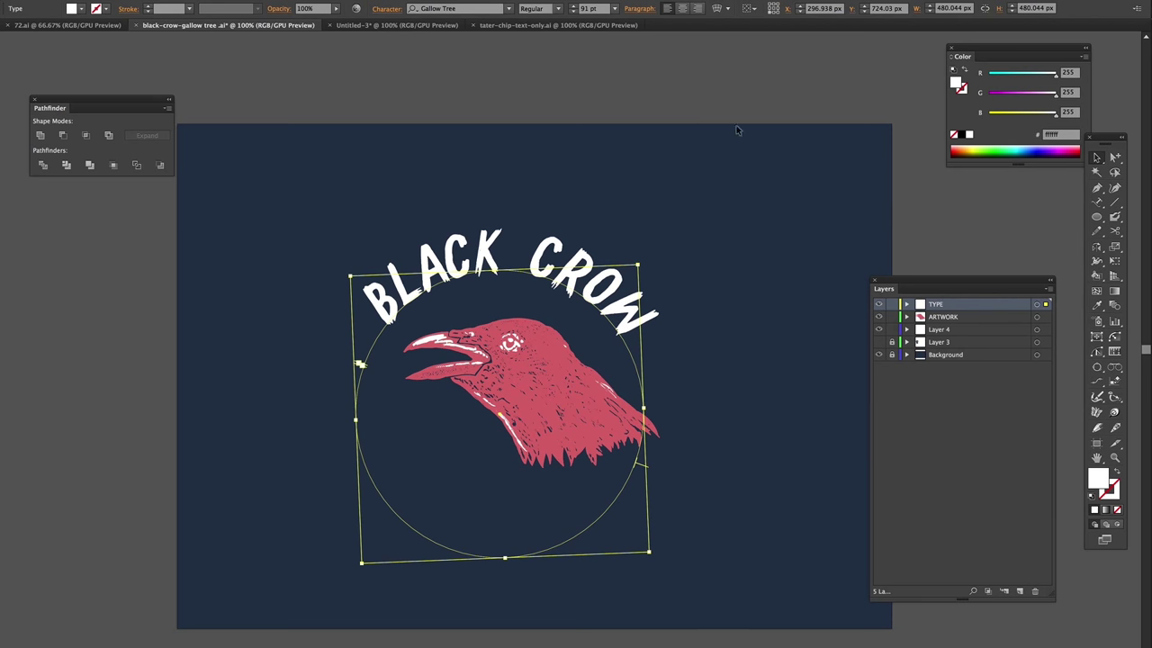
left_click(736, 82)
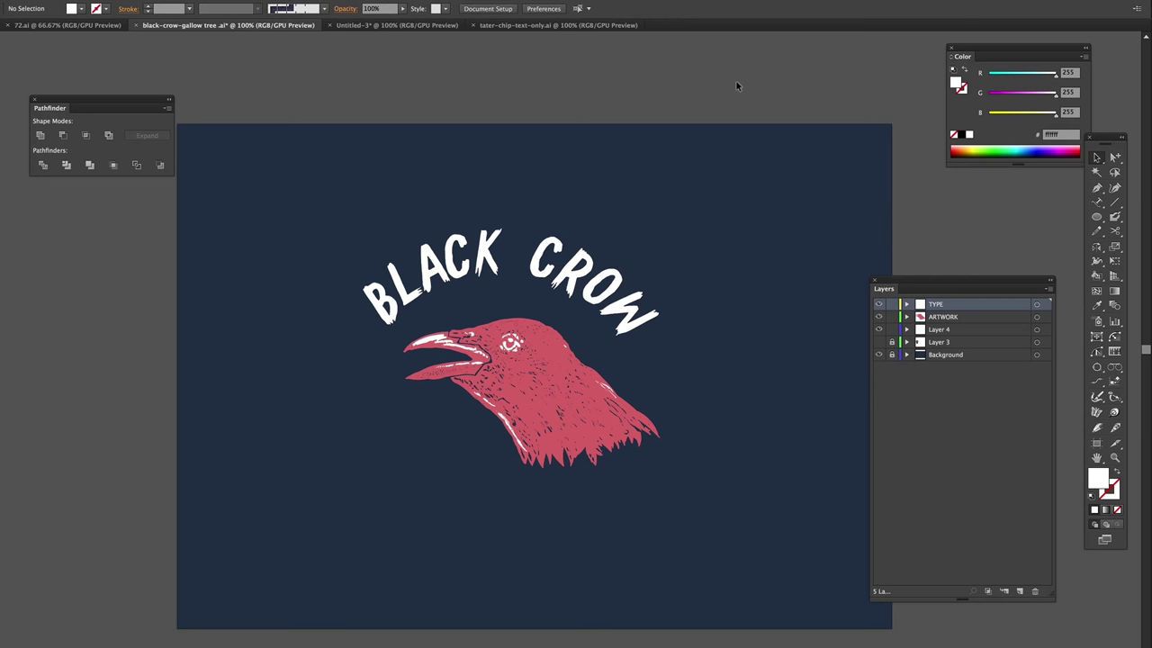
Step: Create a KING layer and draw a large unfilled, stroked circle
left_click(1049, 288)
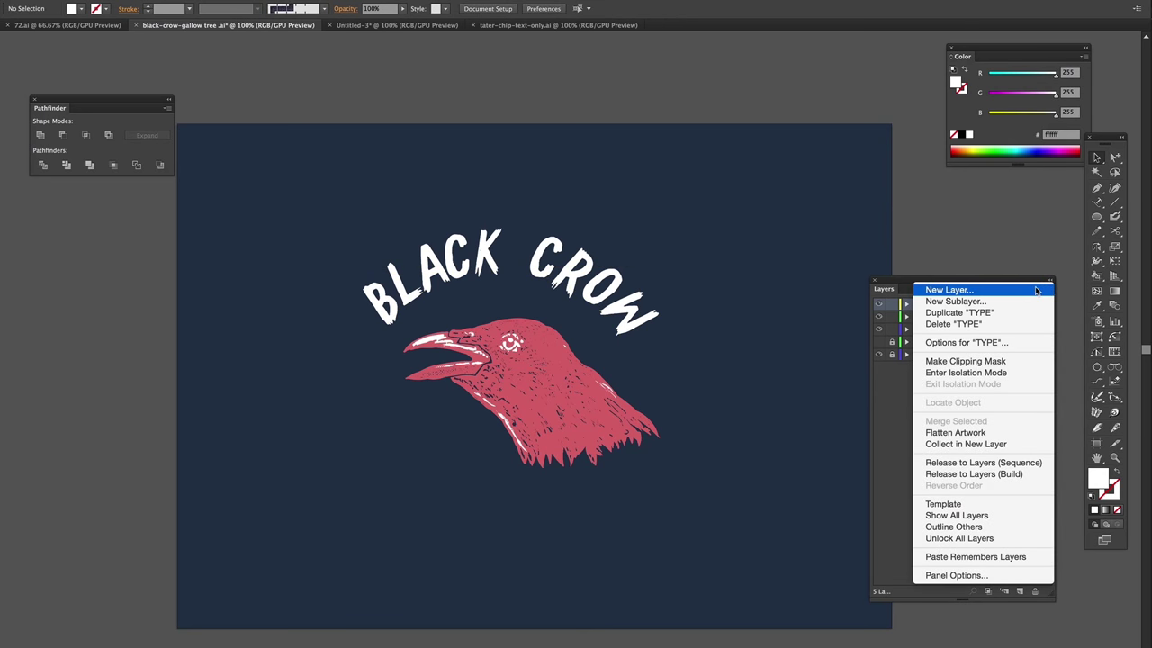
type("K")
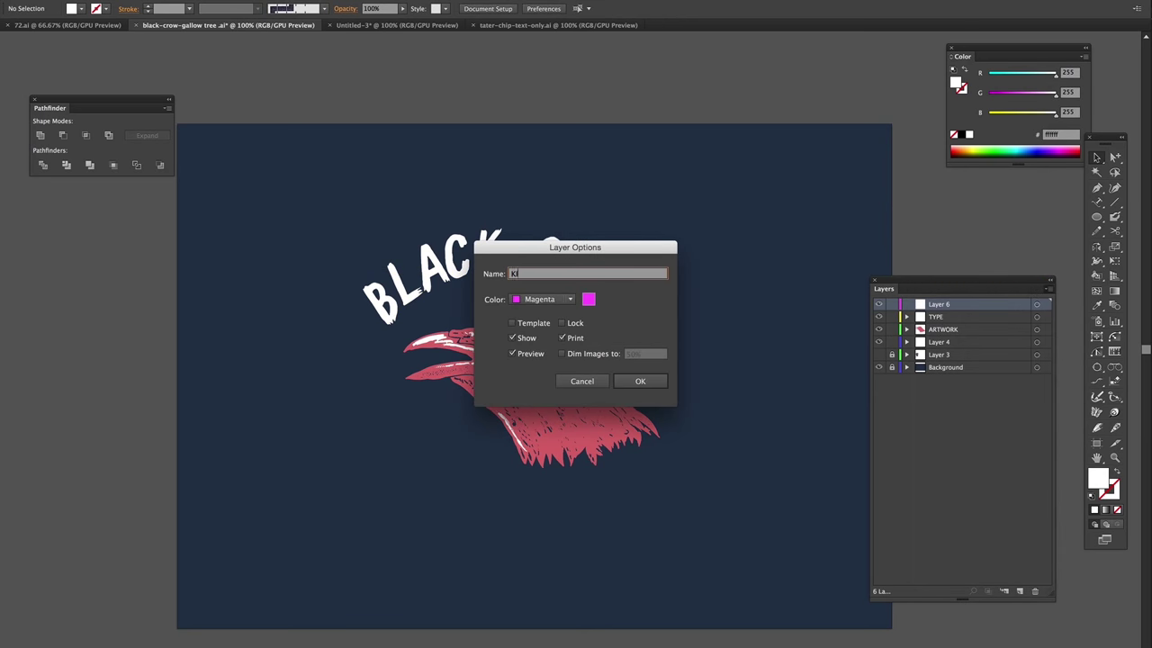
key("Return")
left_click(1096, 216)
mouse_move(727, 87)
left_mouse_down()
mouse_move(1030, 337)
mouse_move(1066, 421)
left_mouse_up()
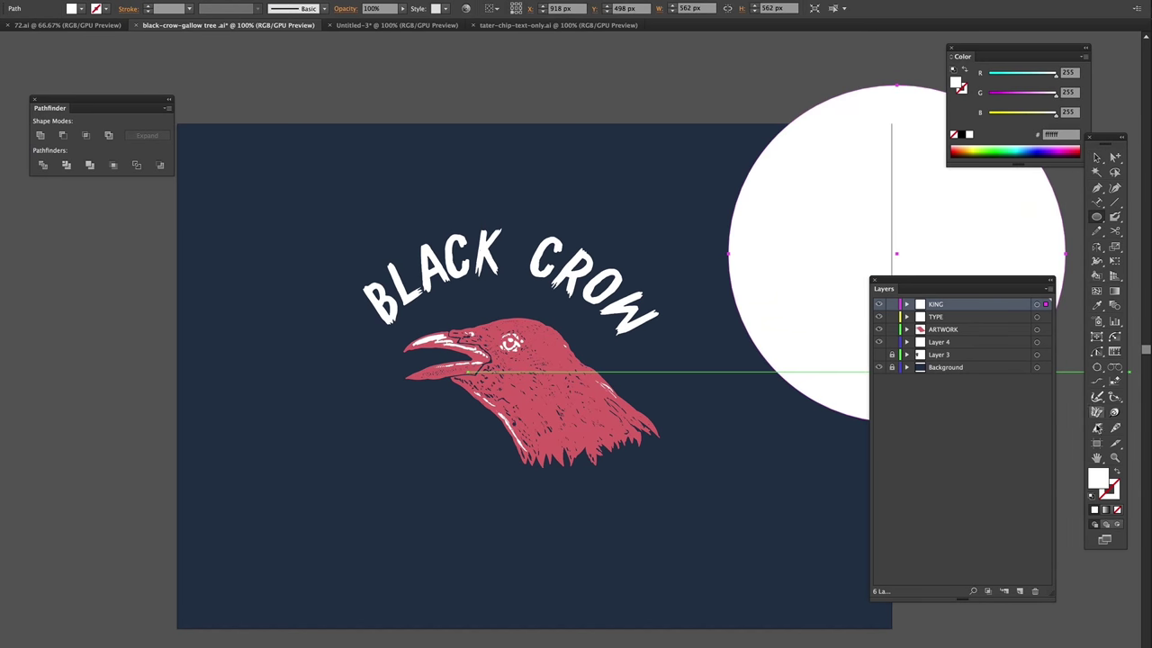
left_click(1114, 470)
Step: Type KING along the new circle's edge in white
left_click_drag(1100, 209, 998, 232)
left_click(772, 133)
type("KING")
key("ctrl+a")
left_click(968, 134)
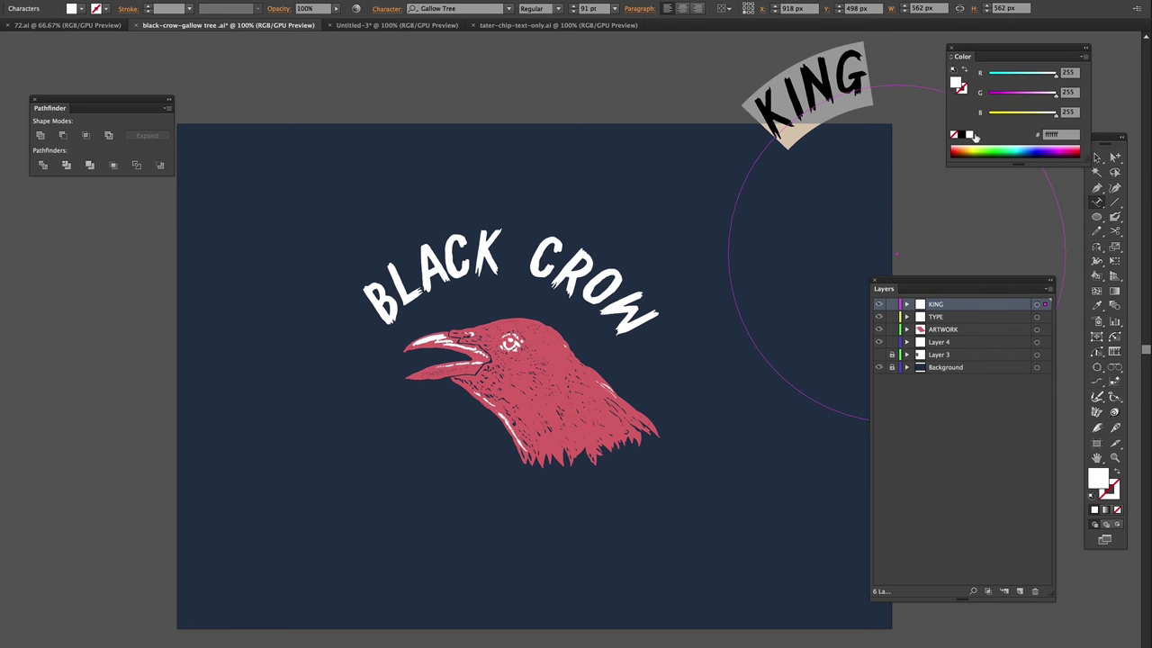
Step: Move, rotate and enlarge the KING circle so the word sits below the crow
left_click(1095, 158)
mouse_move(778, 98)
left_mouse_down()
mouse_move(390, 135)
mouse_move(351, 590)
left_mouse_up()
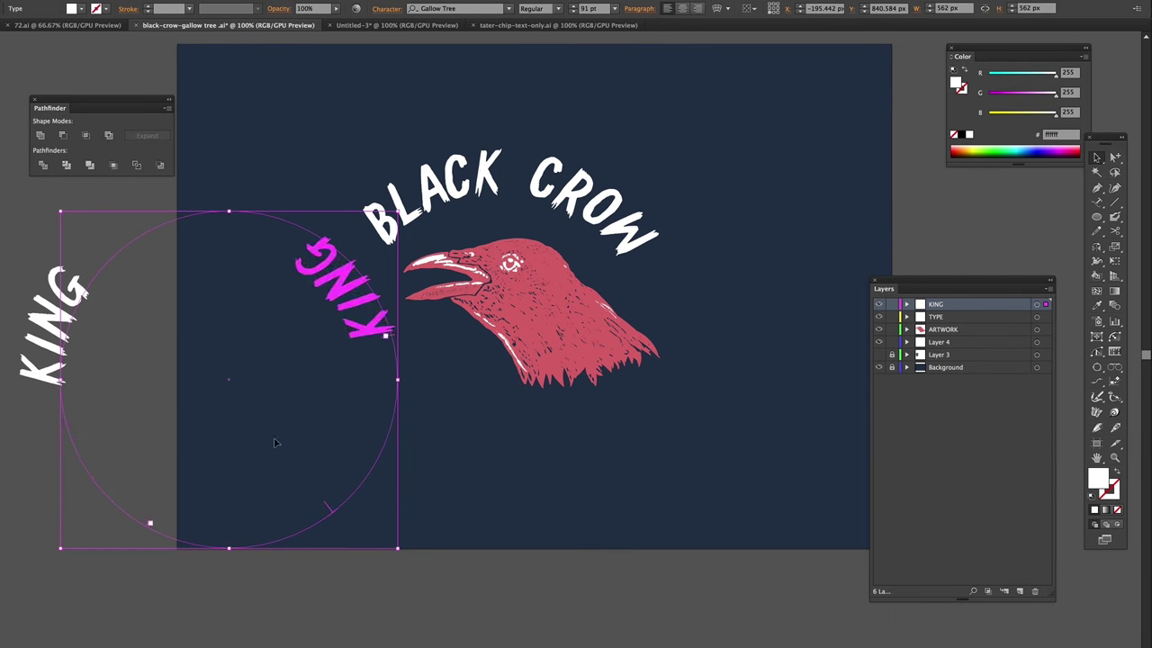
left_click_drag(351, 590, 409, 389)
left_click(1096, 158)
left_click_drag(99, 406, 458, 363)
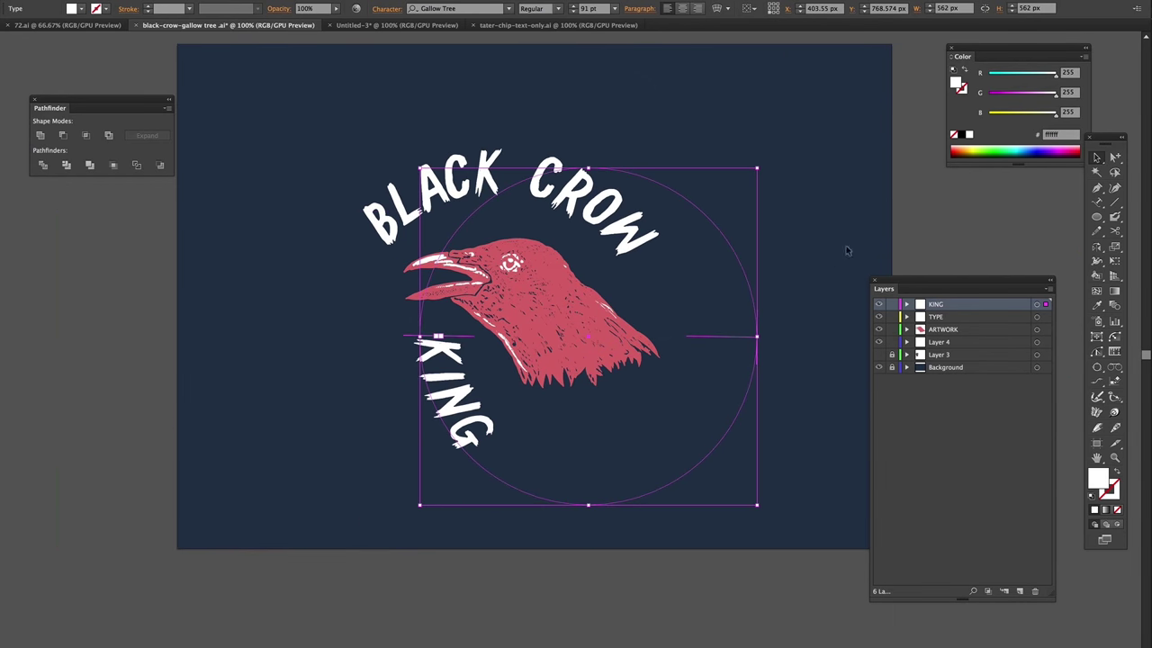
left_click_drag(759, 163, 746, 376)
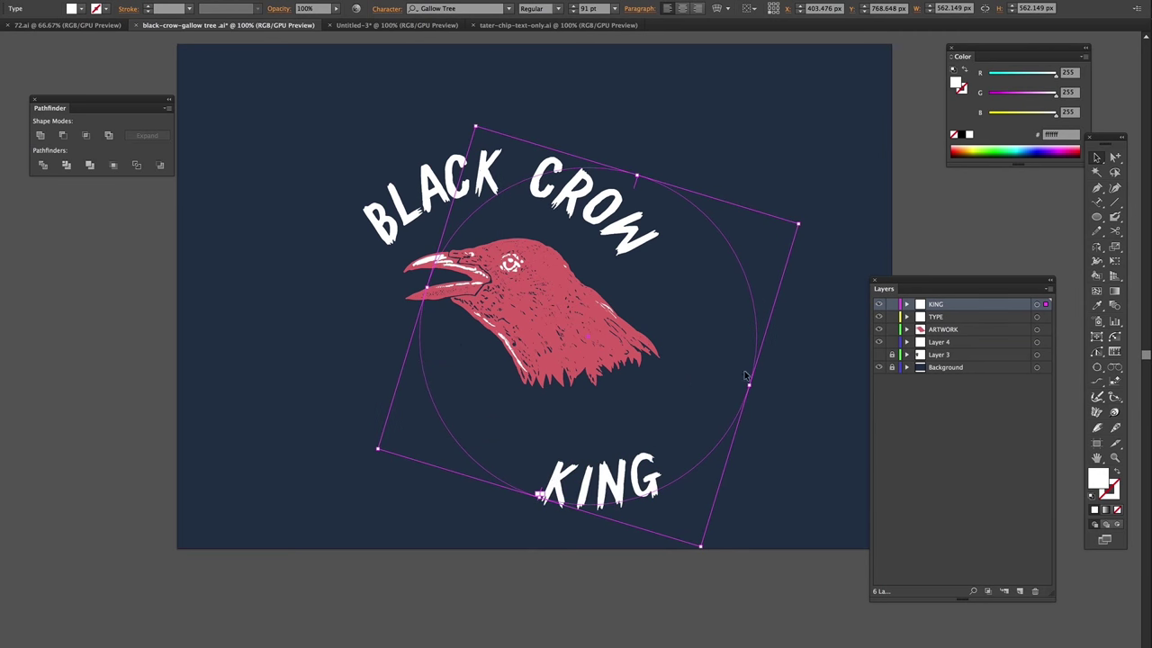
left_click_drag(795, 221, 918, 71)
mouse_move(701, 494)
left_mouse_down()
mouse_move(438, 454)
mouse_move(450, 437)
left_mouse_up()
key("ctrl+minus")
key("ctrl+minus")
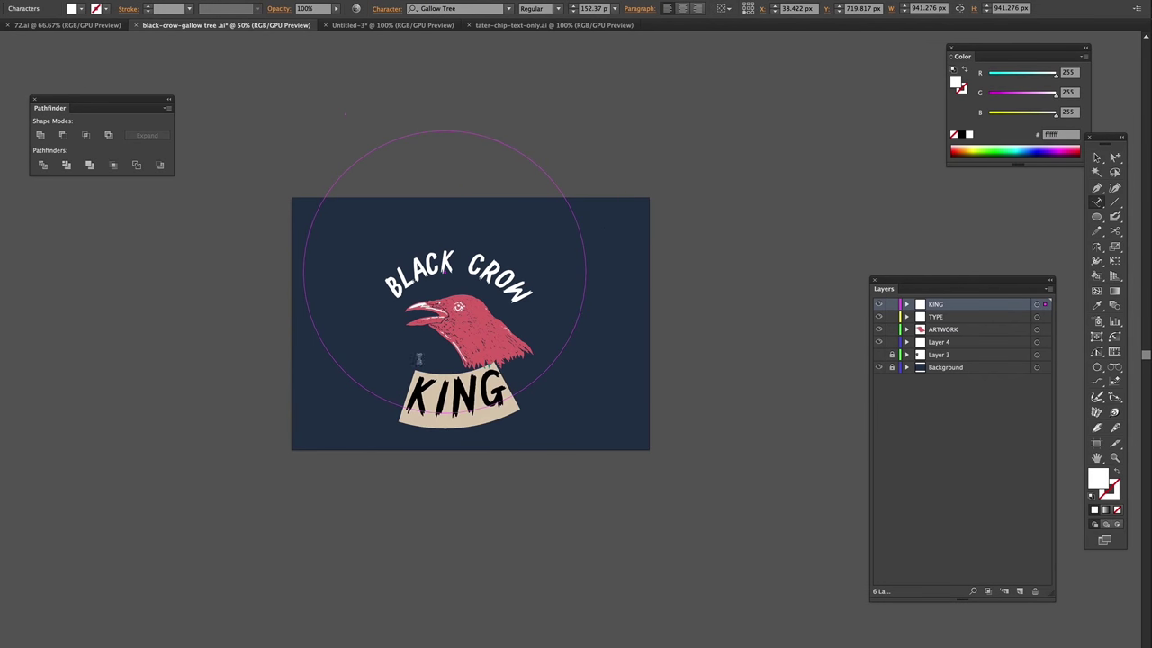
Step: Reduce KING to 109 pt, enlarge its circle and rotate it slightly
left_click(573, 11)
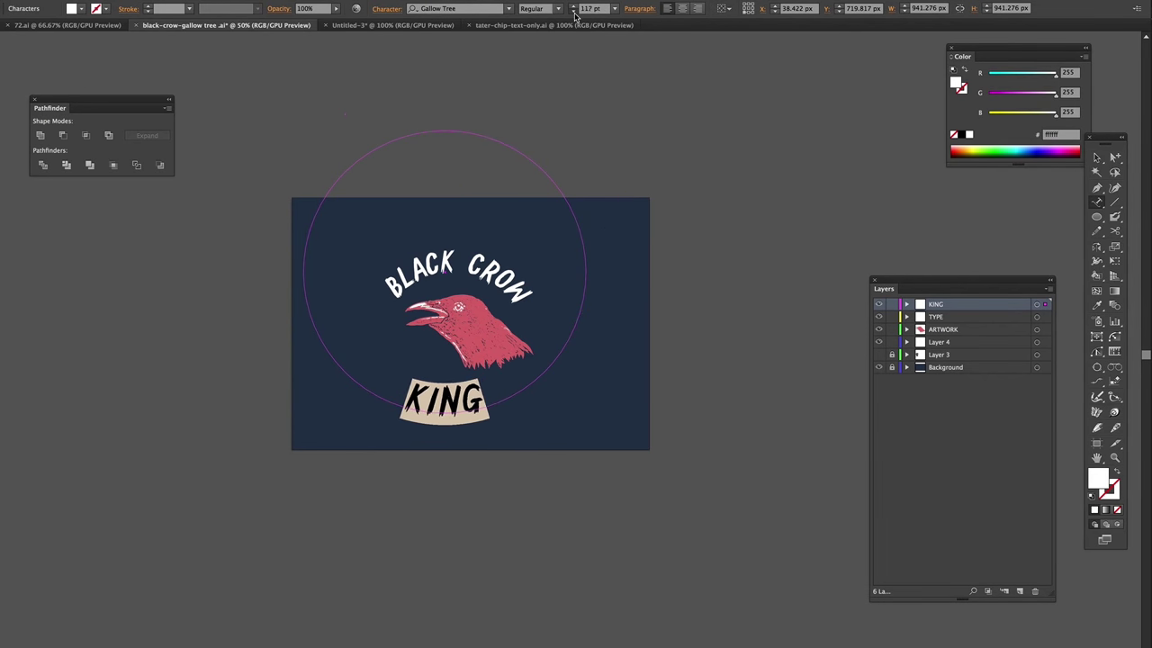
left_click(1097, 157)
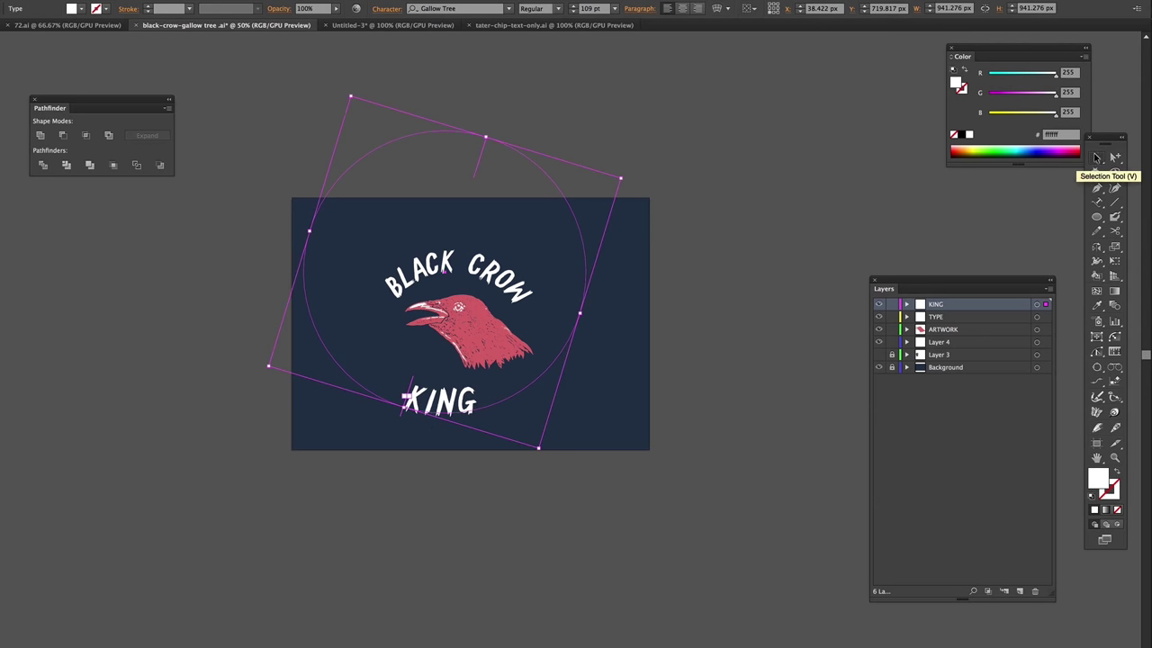
left_click_drag(622, 178, 901, 126)
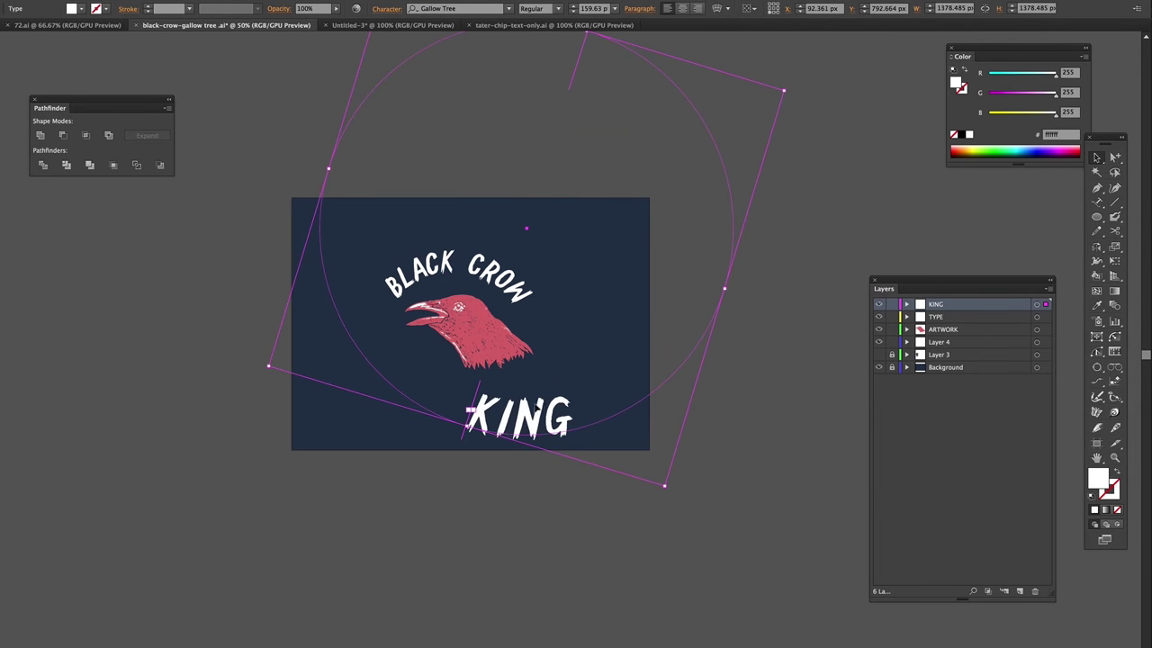
left_click_drag(785, 88, 792, 57)
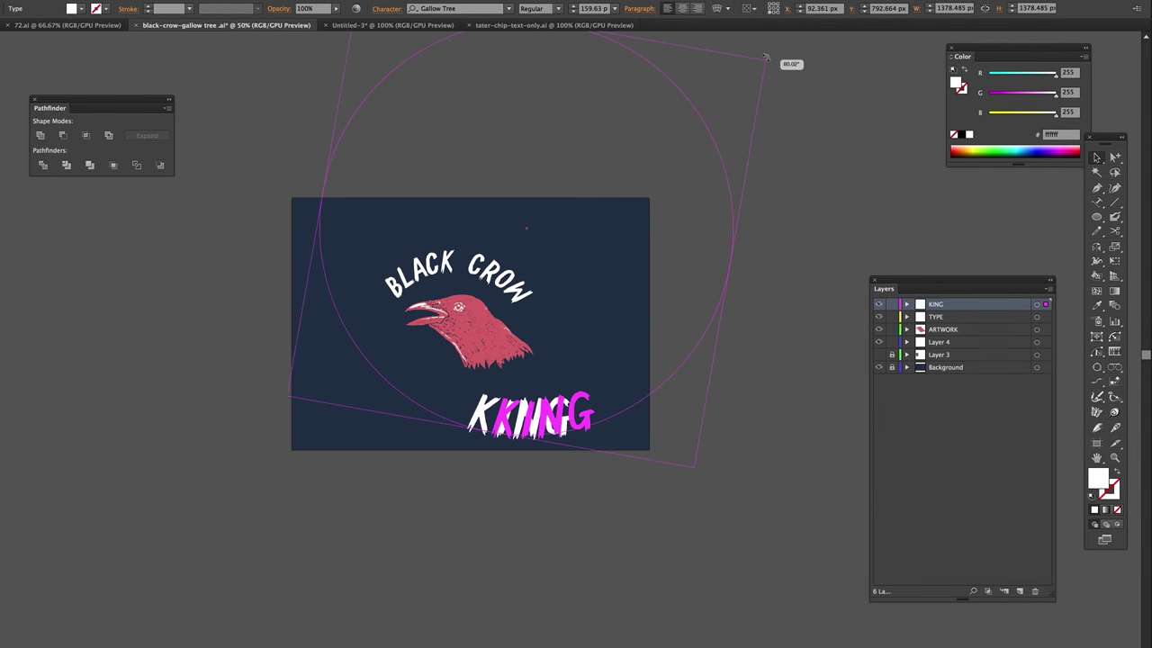
Step: Centre KING just under the crow head and convert it to outlines
left_click_drag(569, 400, 489, 358)
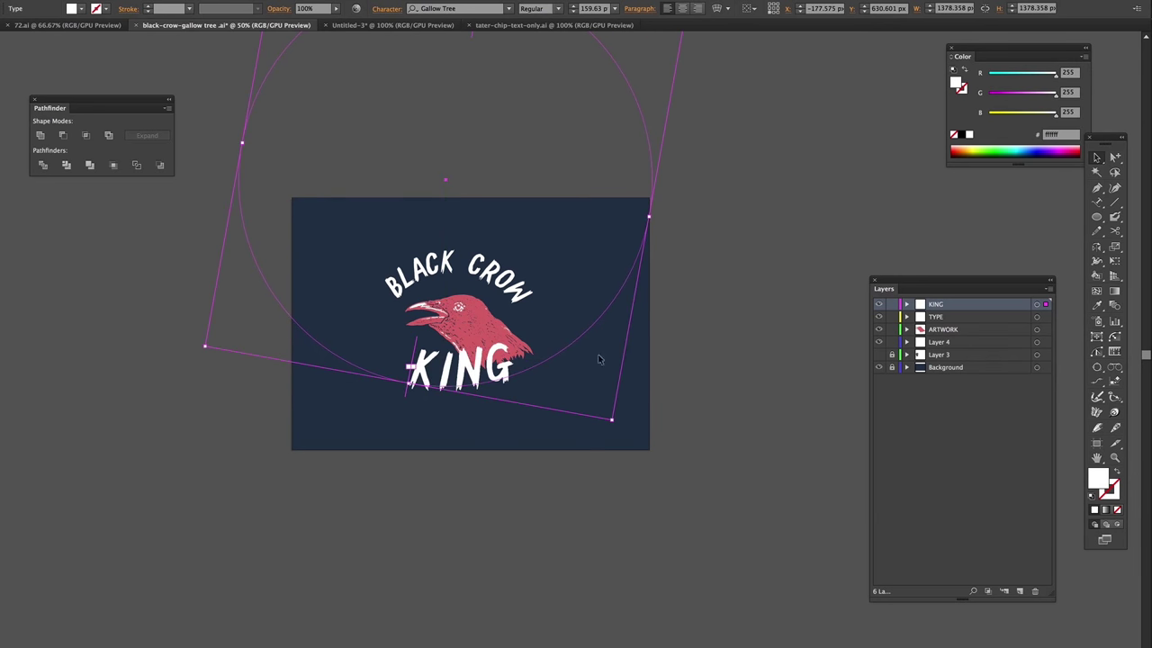
key("shift+Right")
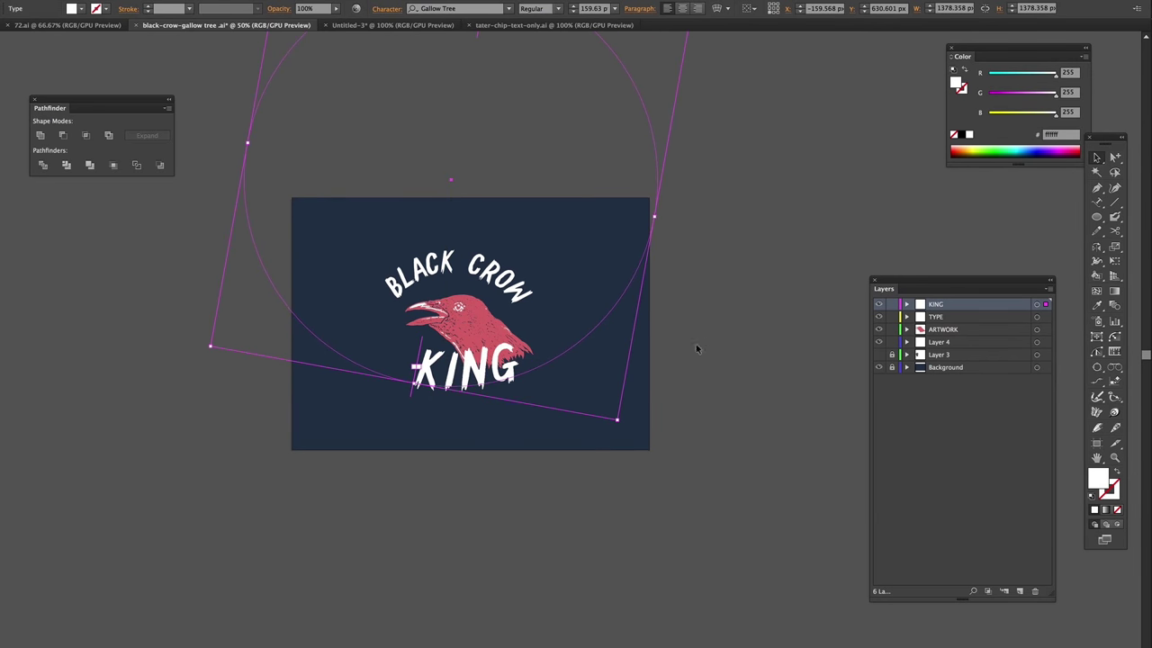
left_click(203, 0)
mouse_move(222, 143)
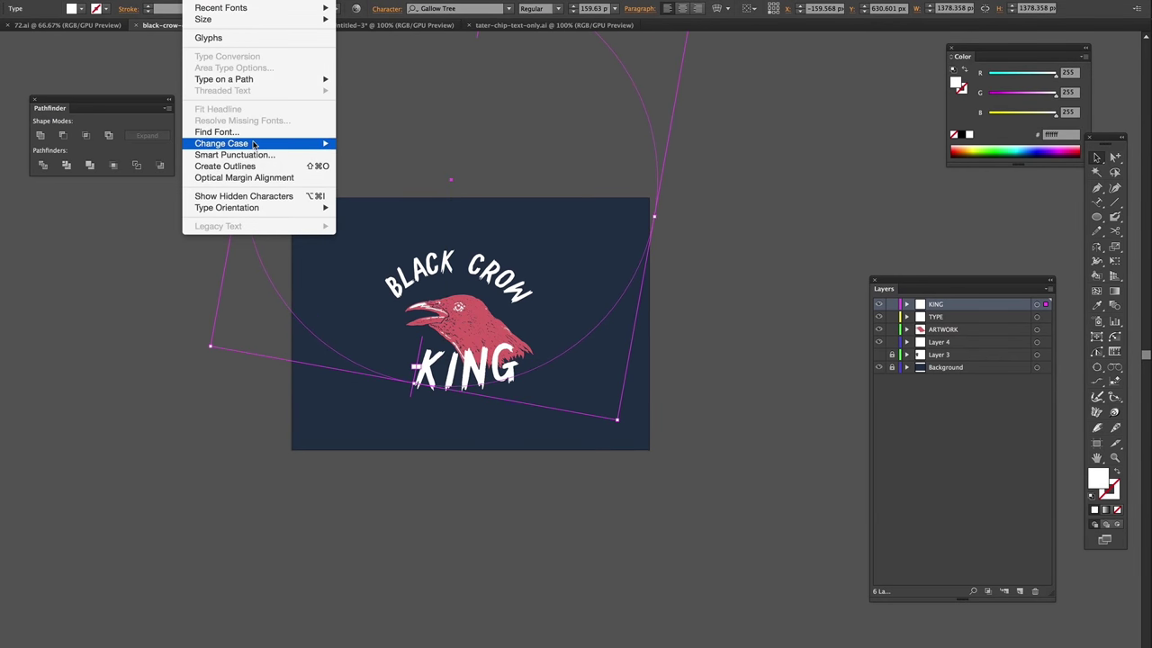
left_click(225, 166)
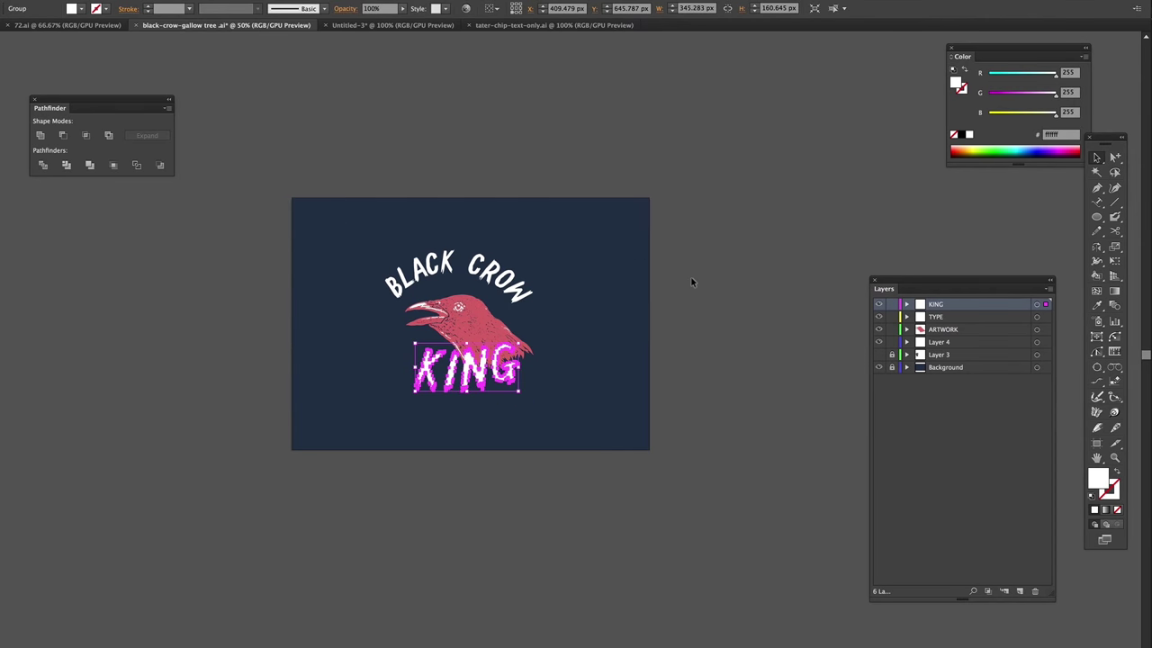
Step: Apply a 10 px Offset Path around the KING lettering
key("ctrl+equal")
key("ctrl+equal")
key("ctrl+equal")
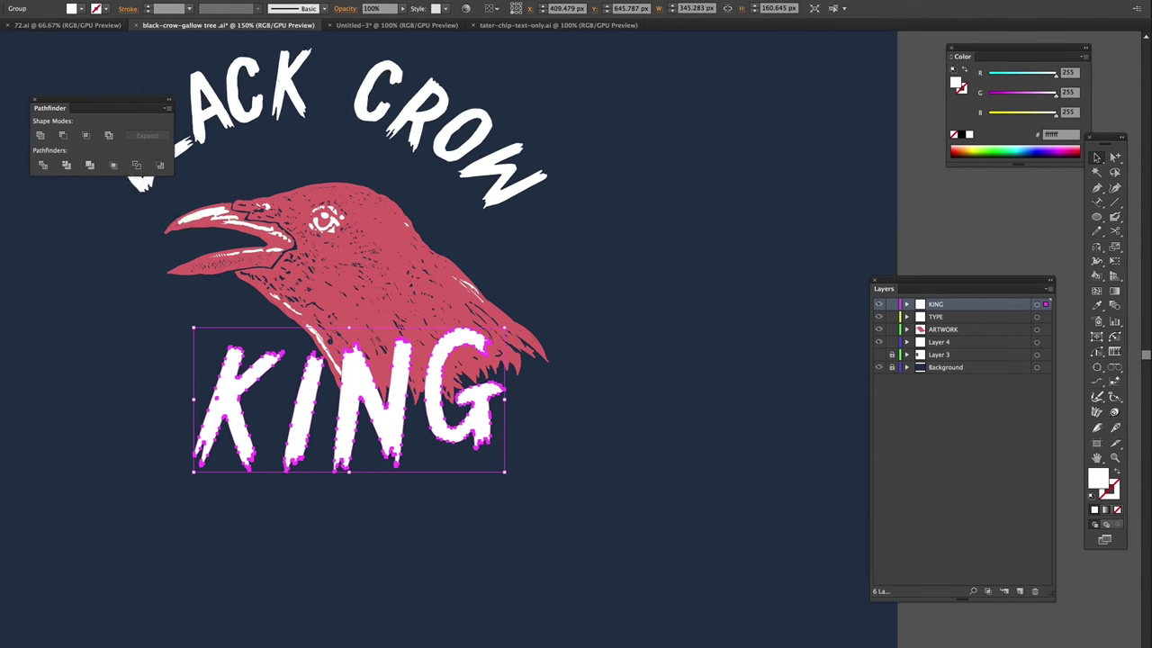
left_click(166, 0)
left_click(360, 279)
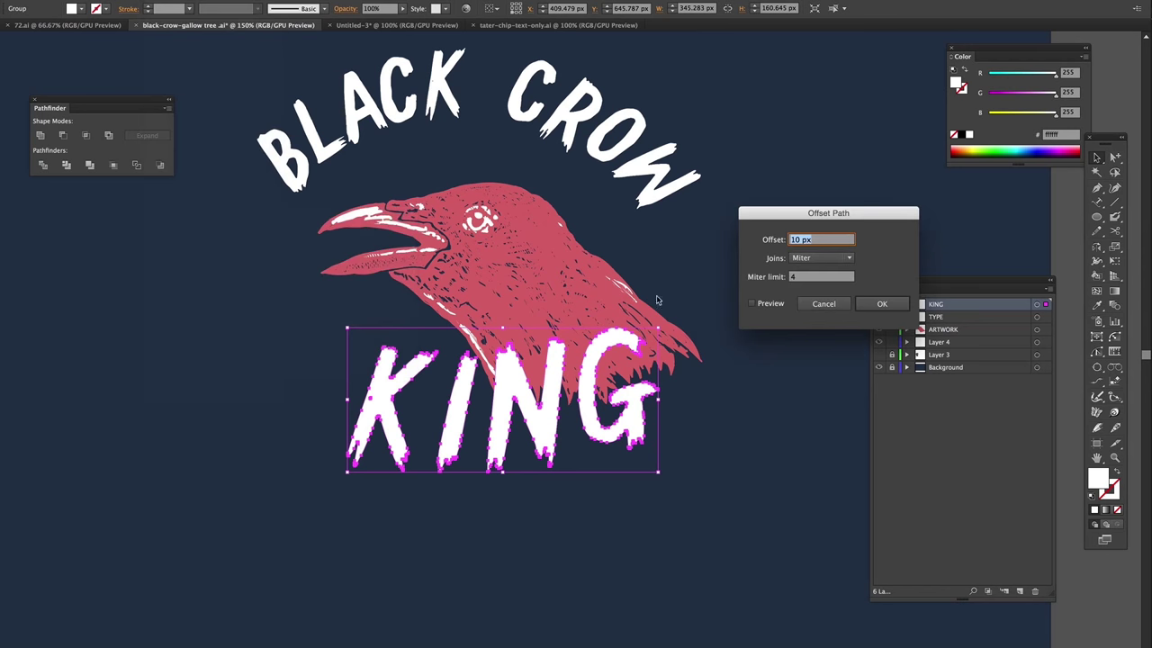
left_click(752, 303)
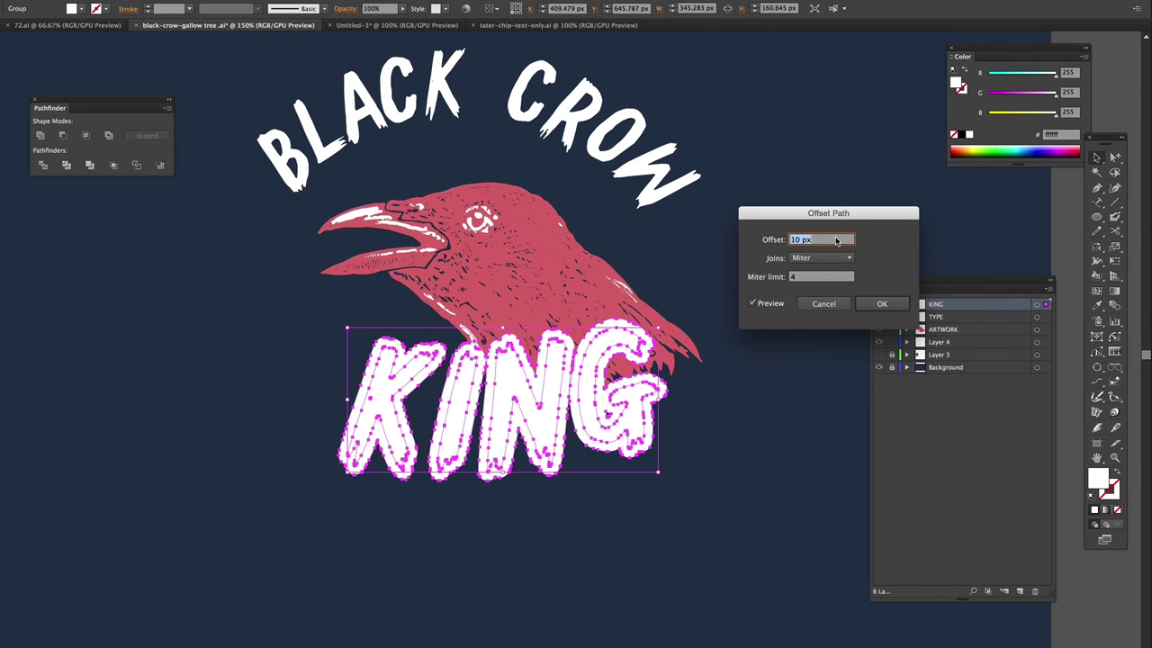
key("Return")
Step: Fill the offset outline with the navy #23354b background colour, then view at 100%
key("i")
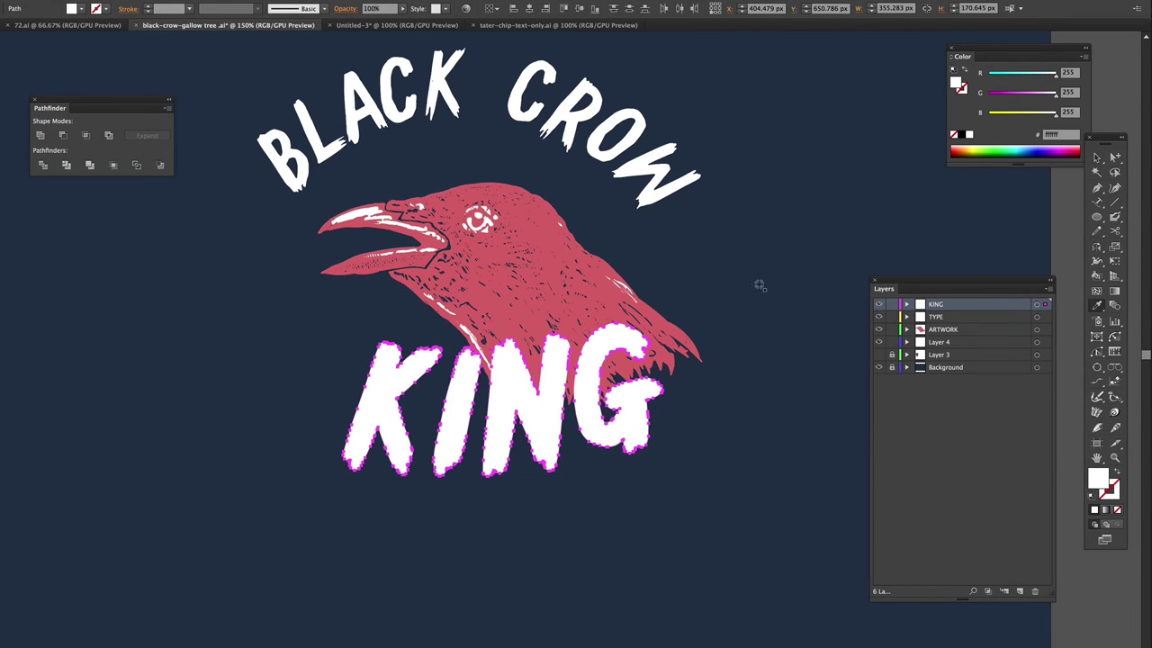
left_click(805, 288)
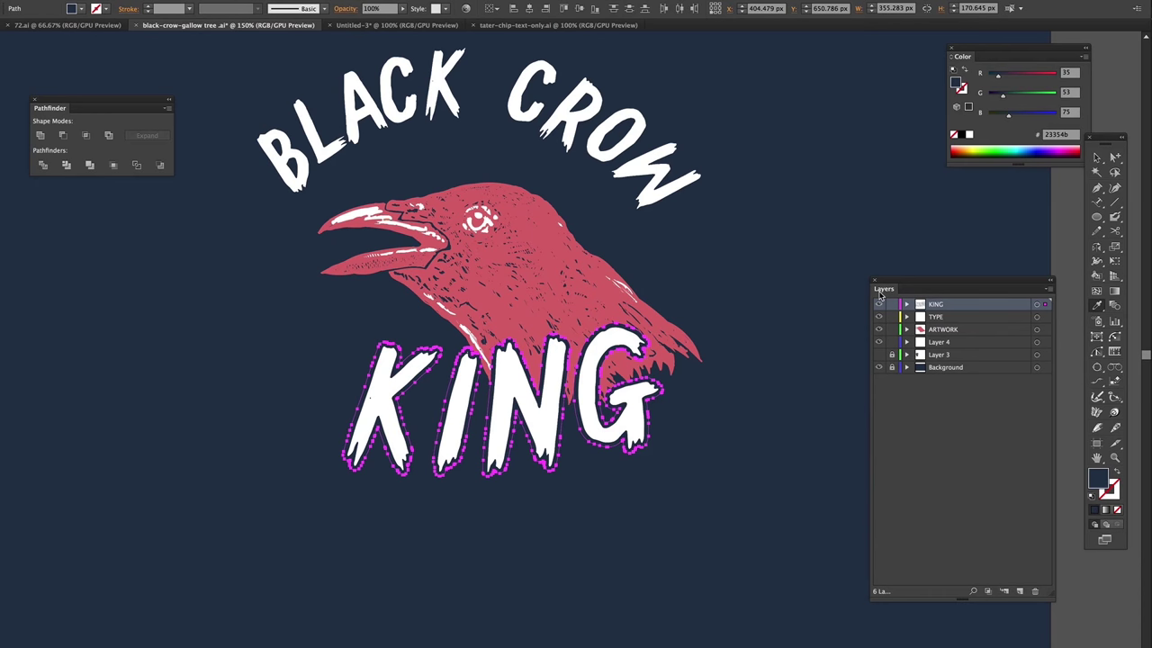
left_click(1097, 156)
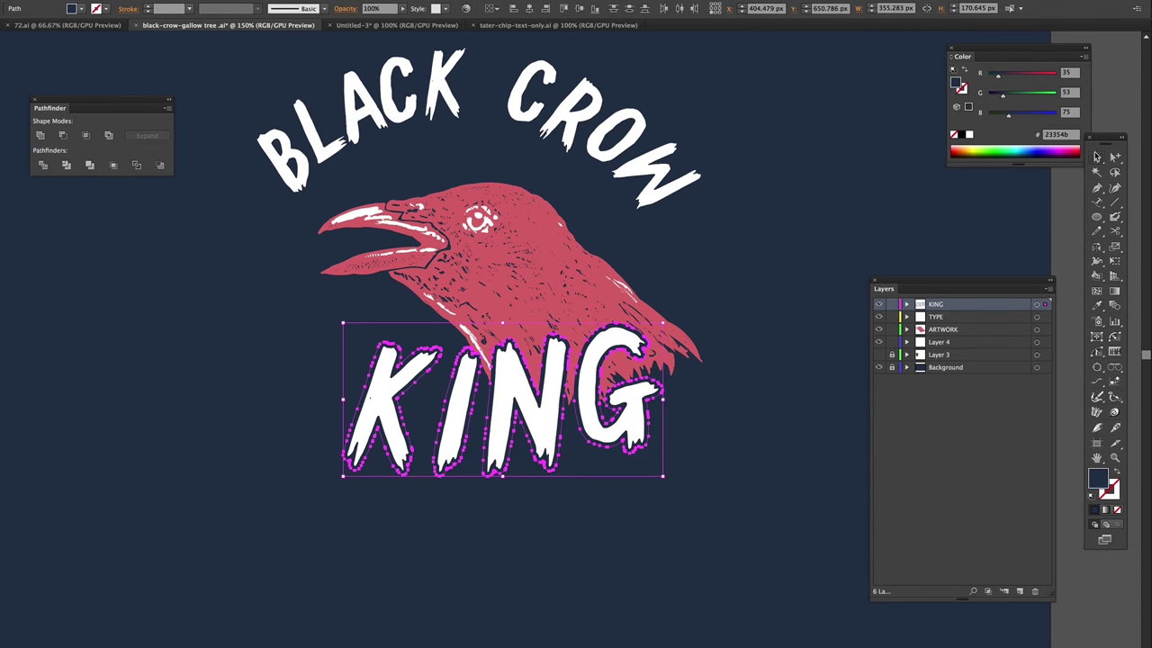
left_click(775, 222)
key("ctrl+1")
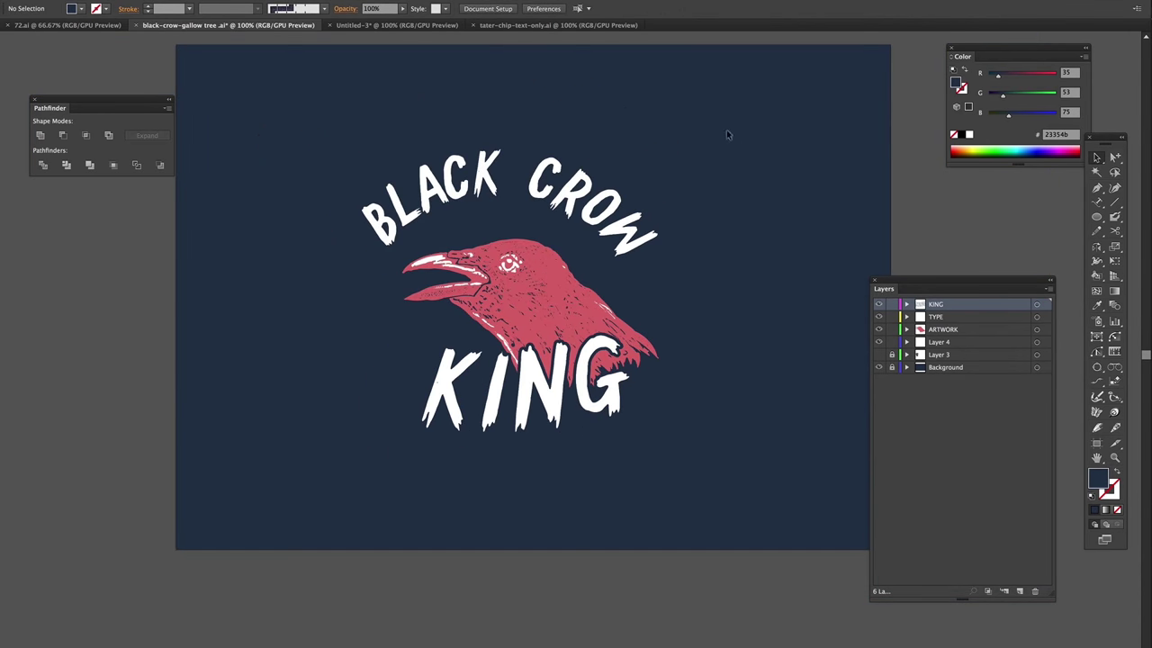
Step: Shrink the BLACK CROW font size and rotate the arc about 4 degrees
left_click(610, 209)
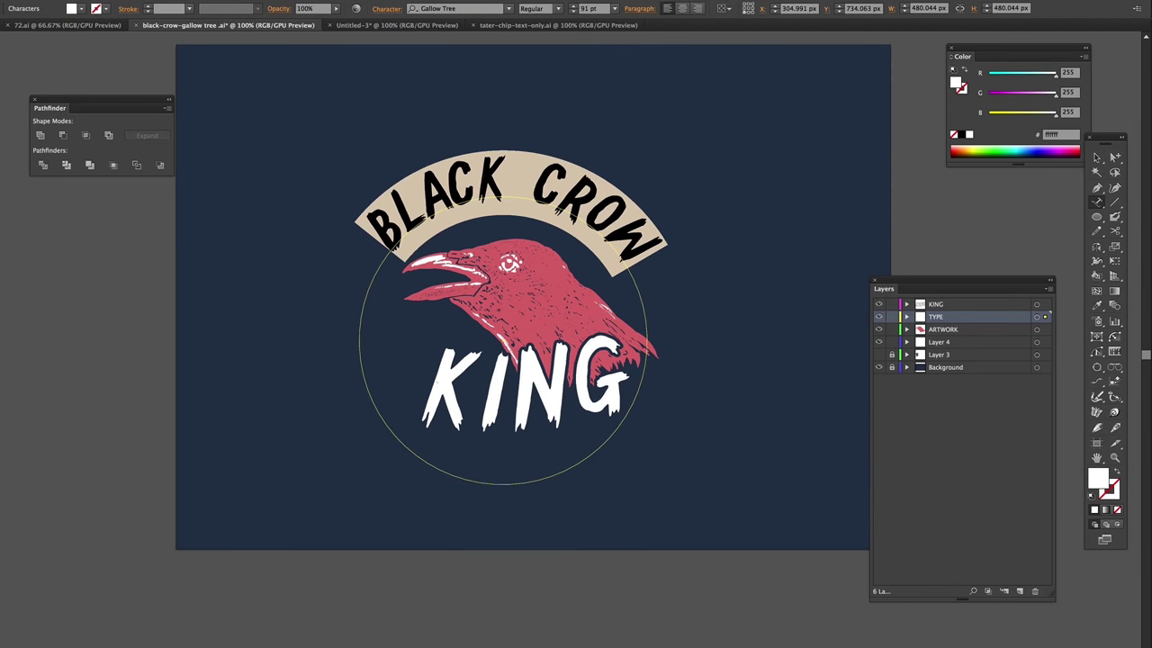
left_click(573, 11)
left_click(572, 11)
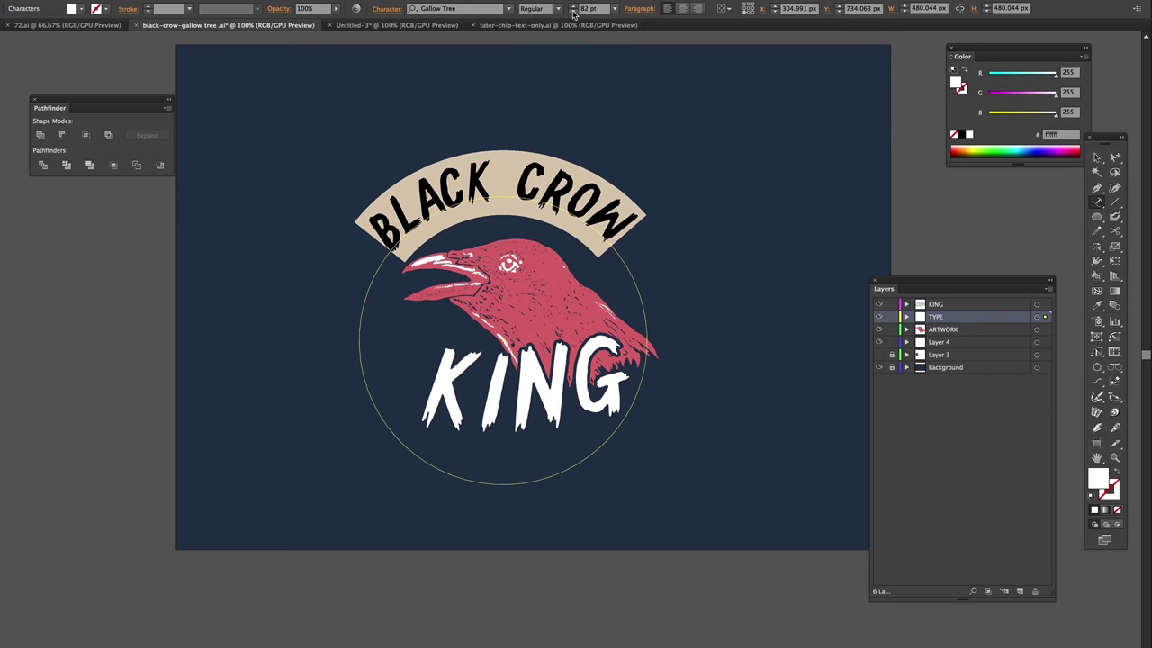
left_click(1096, 157)
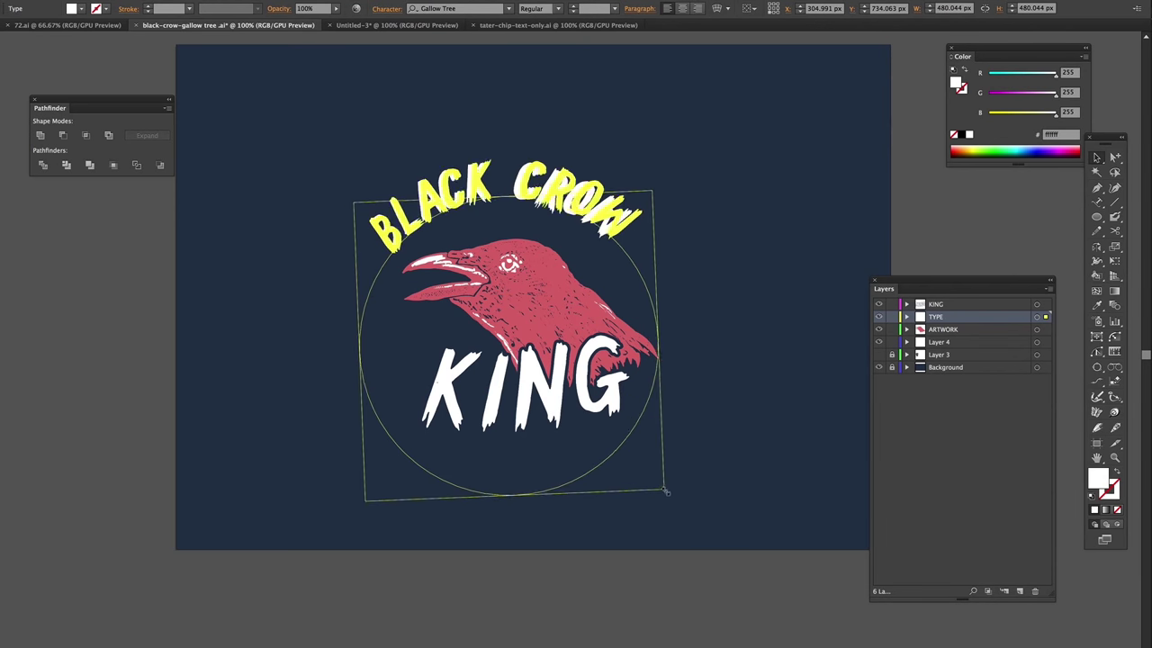
mouse_move(666, 190)
left_mouse_down()
mouse_move(687, 201)
mouse_move(681, 223)
mouse_move(623, 230)
left_mouse_up()
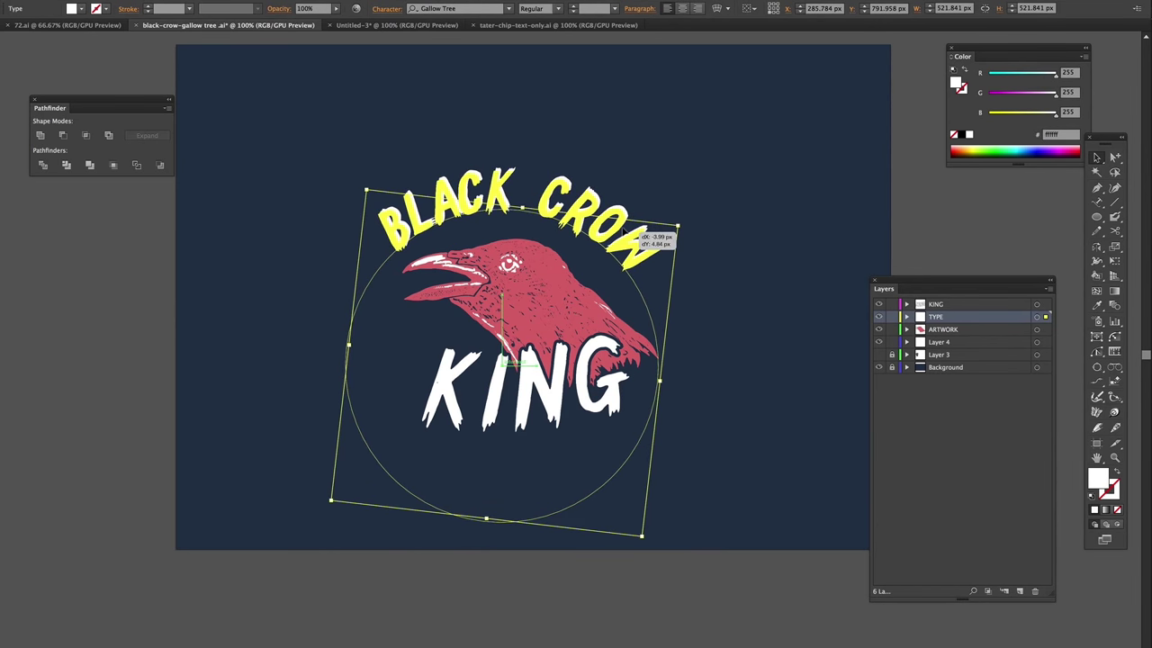
Step: Convert BLACK CROW to outlines, make the ARTWORK layer active, and zoom in on KING
left_click(207, 2)
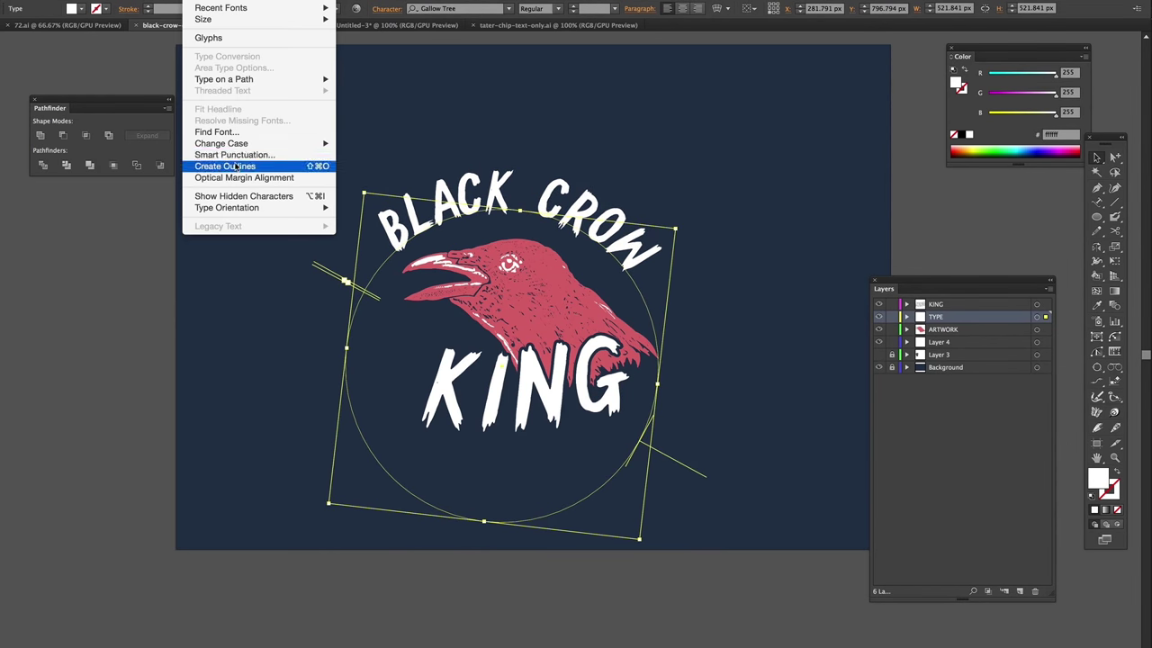
left_click(225, 166)
left_click(889, 329)
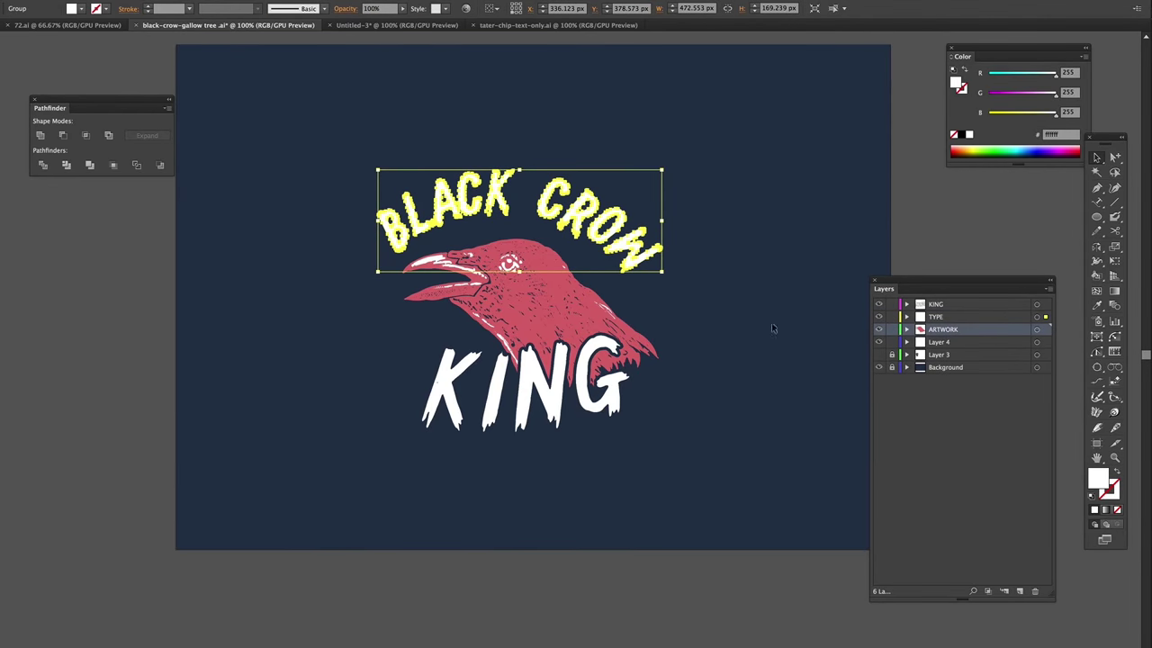
left_click(823, 329)
key("z")
left_click(333, 379)
left_click(808, 351)
Step: Select all the navy offset outlines around the K, I, N and G letters
left_click(1114, 158)
left_click(583, 259)
left_click(468, 306, "shift")
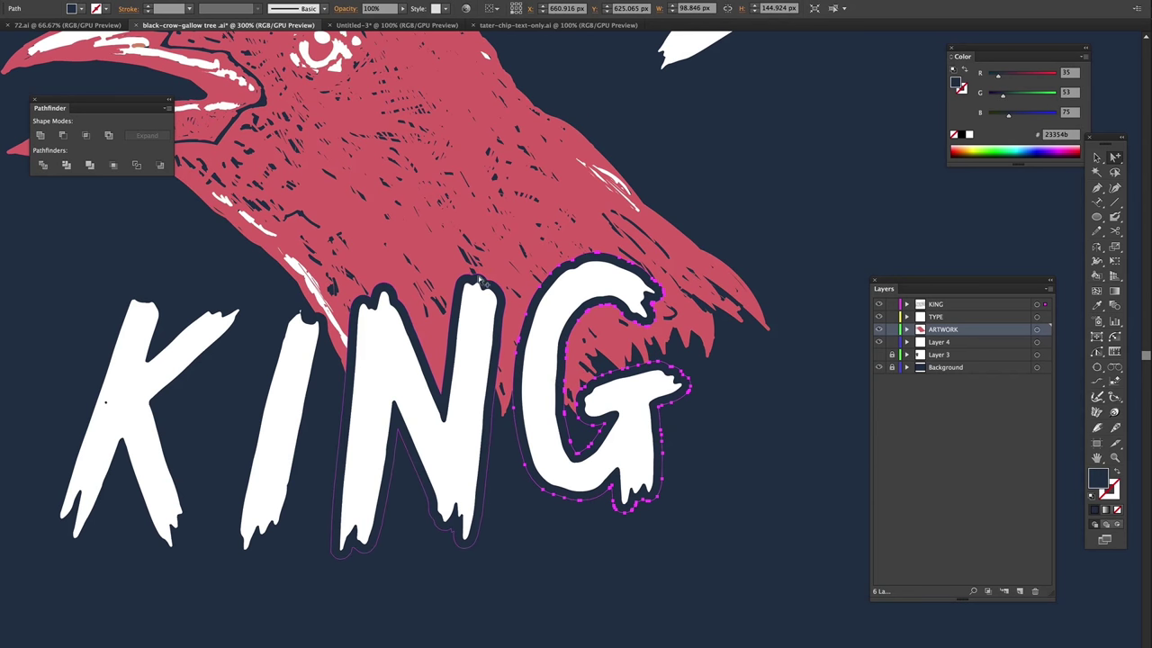
left_click(297, 315, "shift")
left_click(216, 306, "shift")
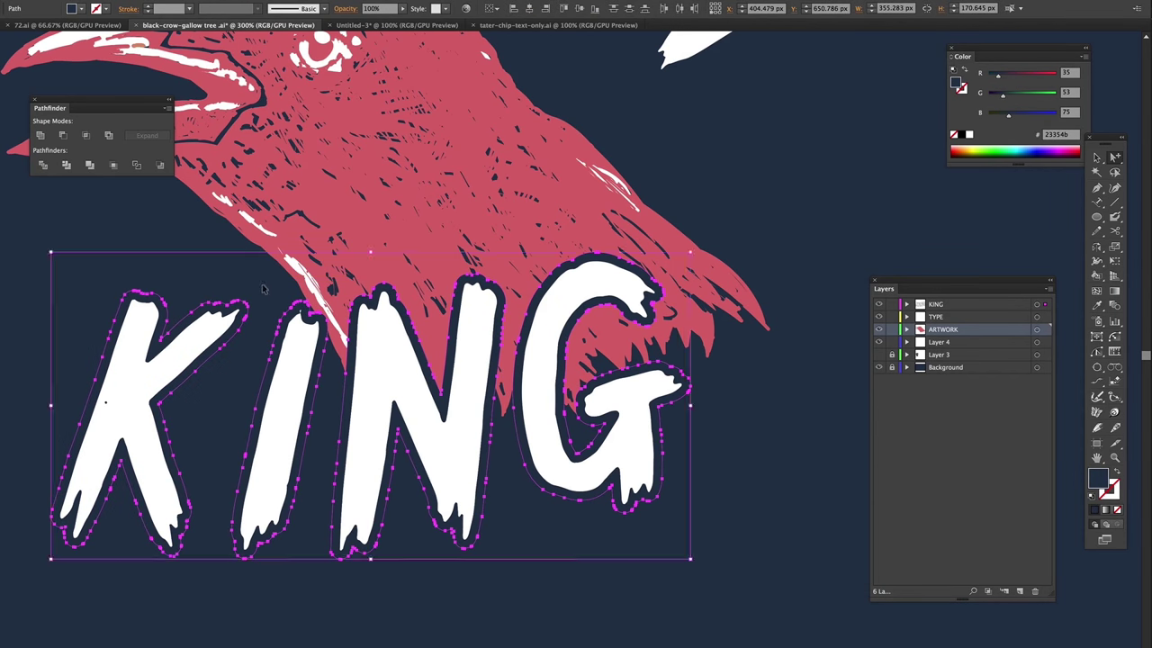
left_click(264, 290)
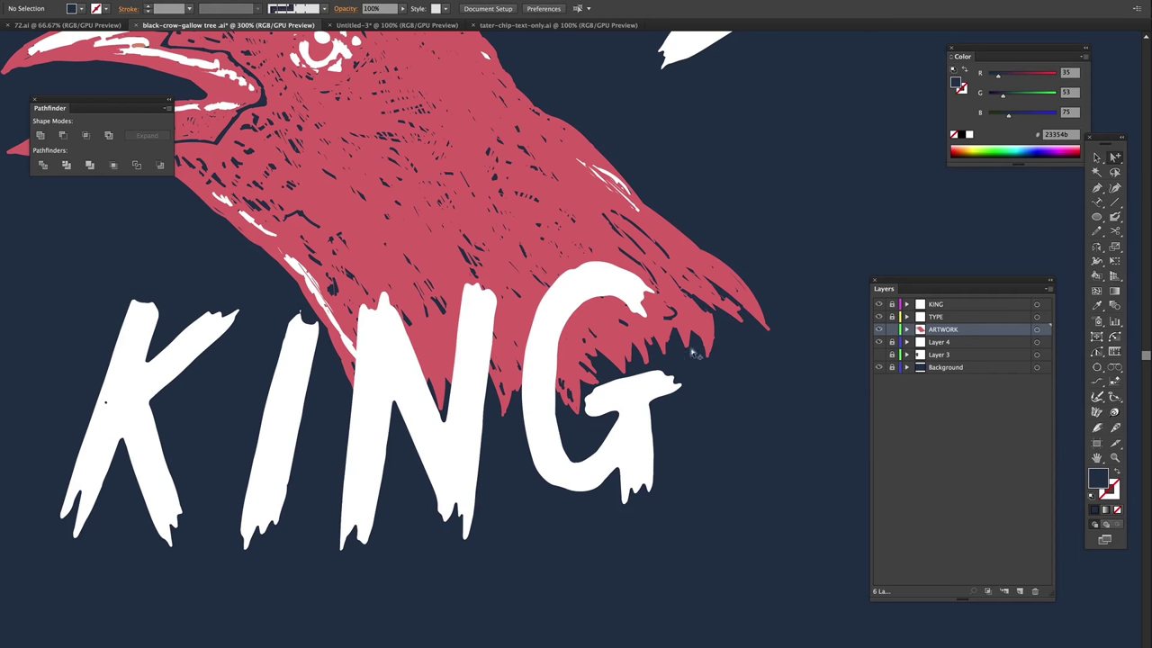
left_click(135, 0)
left_click(171, 46)
left_click(166, 0)
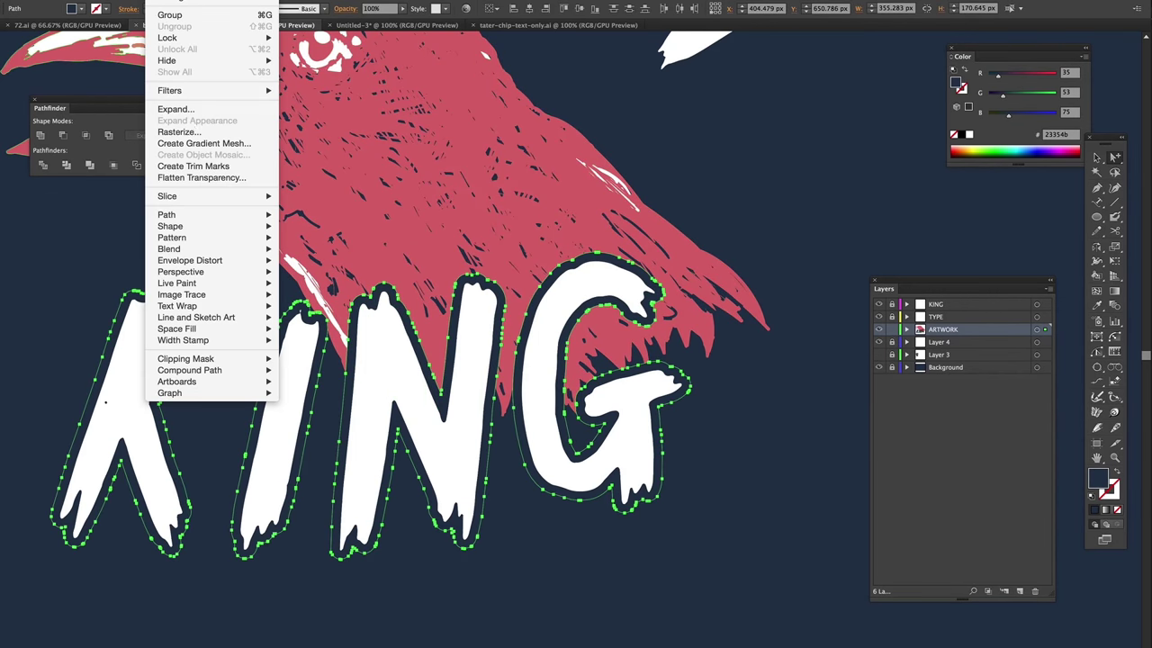
Step: Make the KING outlines a compound path and subtract it from the red crow with Minus Front
mouse_move(186, 358)
left_click(305, 370)
left_click(707, 264, "shift")
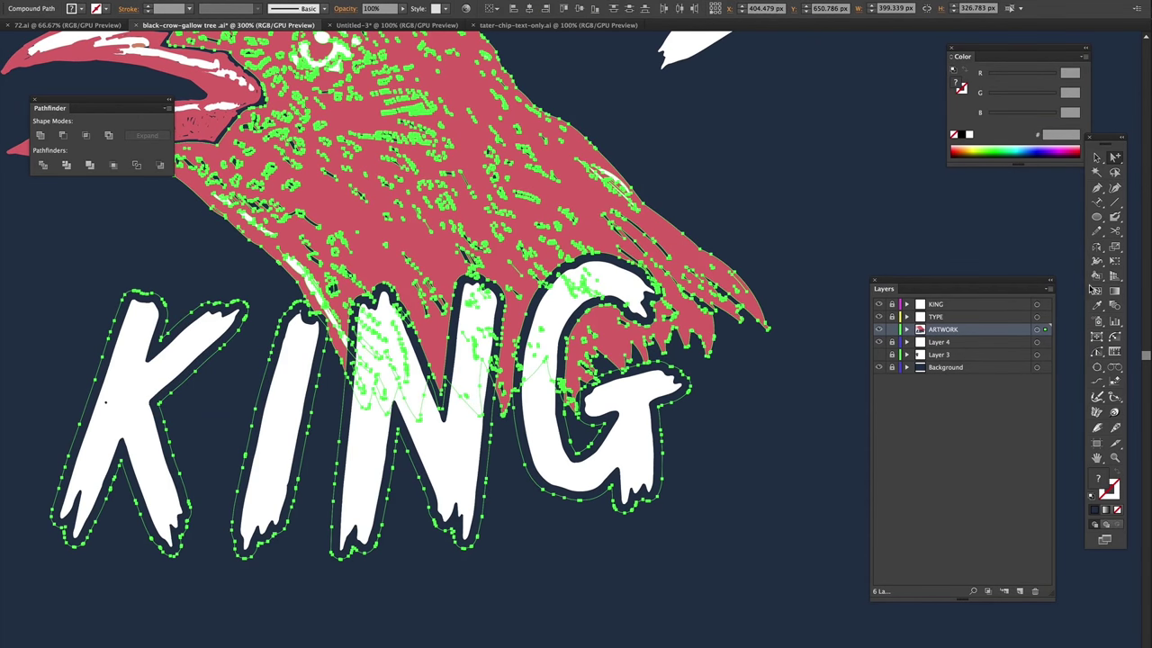
left_click(63, 135)
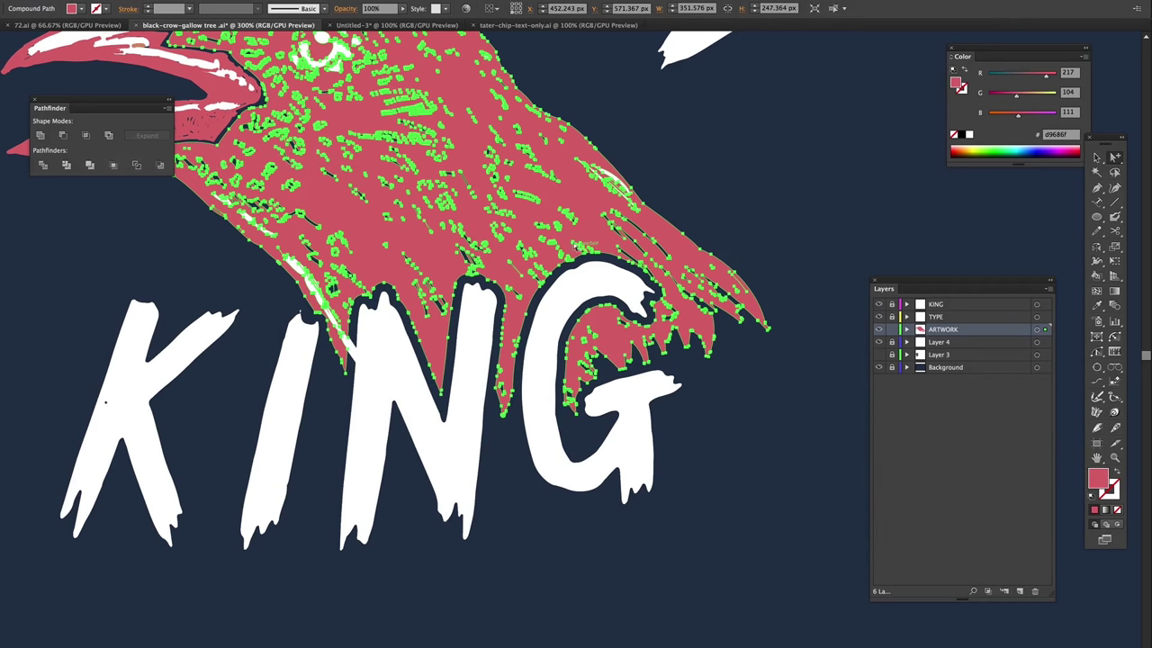
left_click(795, 308)
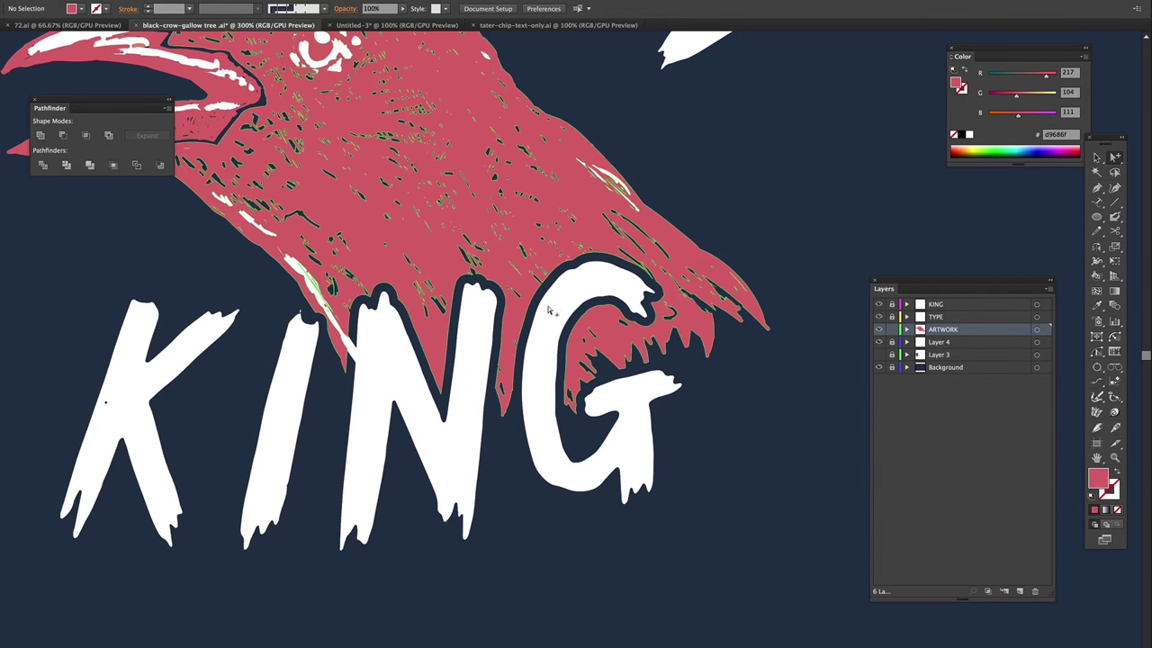
left_click(353, 344)
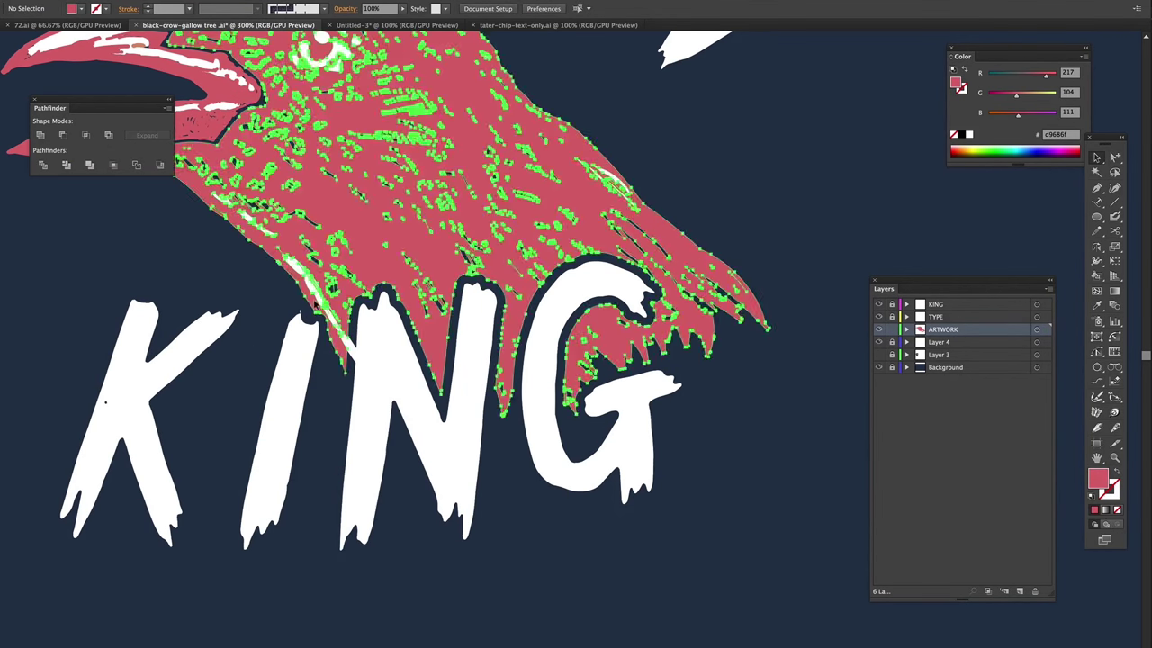
left_click(891, 329)
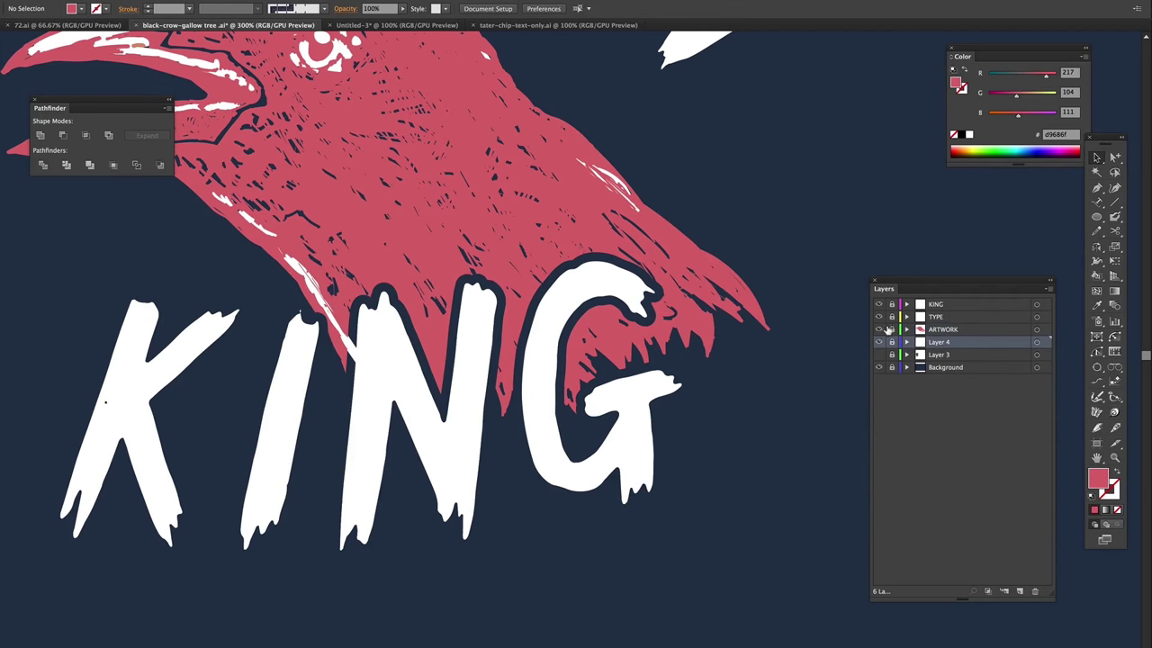
Step: Paint a white stroke down the crow's lower feathers and trim its tip with a drawn shape
left_click_drag(365, 365, 365, 365)
key("ctrl+plus")
key("ctrl+plus")
key("ctrl+plus")
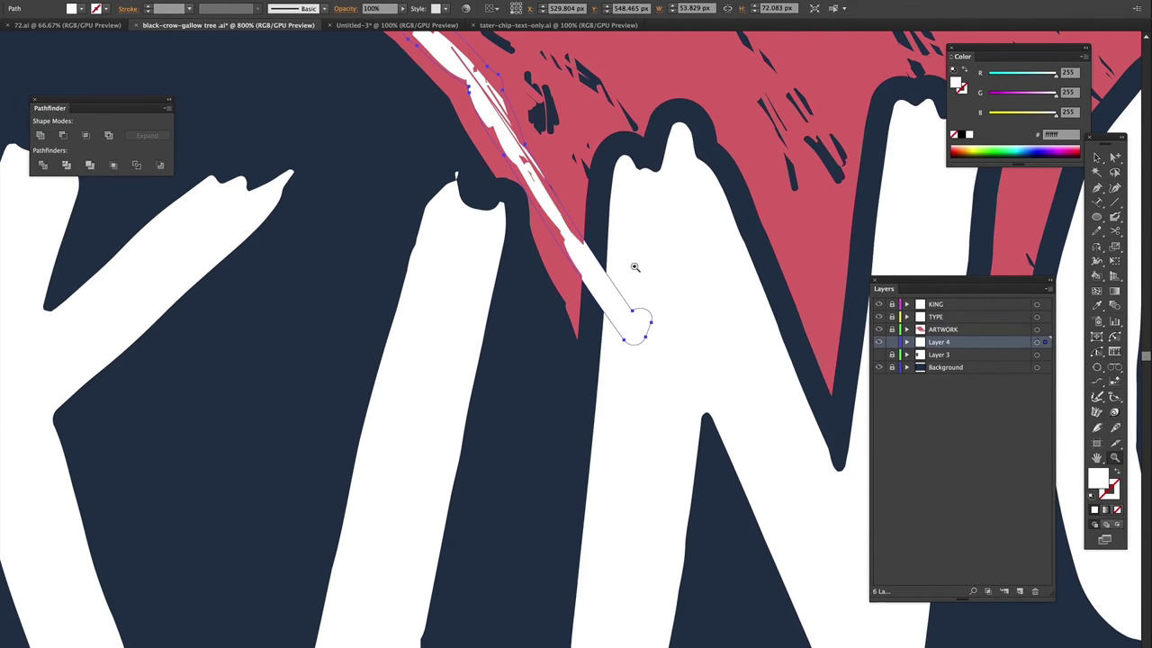
left_click(693, 257)
left_click(583, 216)
left_click(573, 358)
left_click(754, 524)
left_click(730, 267)
left_click(693, 257)
key("ctrl+a")
left_click(74, 137)
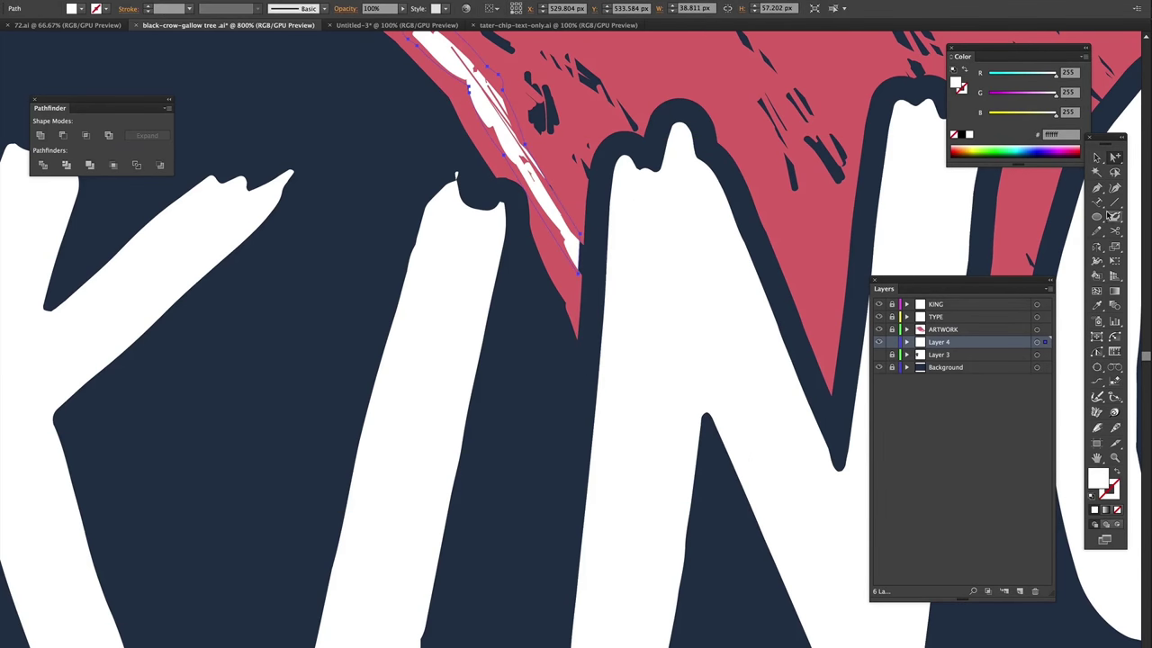
Step: In outline view, pull the sliver's tip anchor to the crow's edge near KING
scroll(582, 214, "up", 2)
scroll(582, 213, "up", 2)
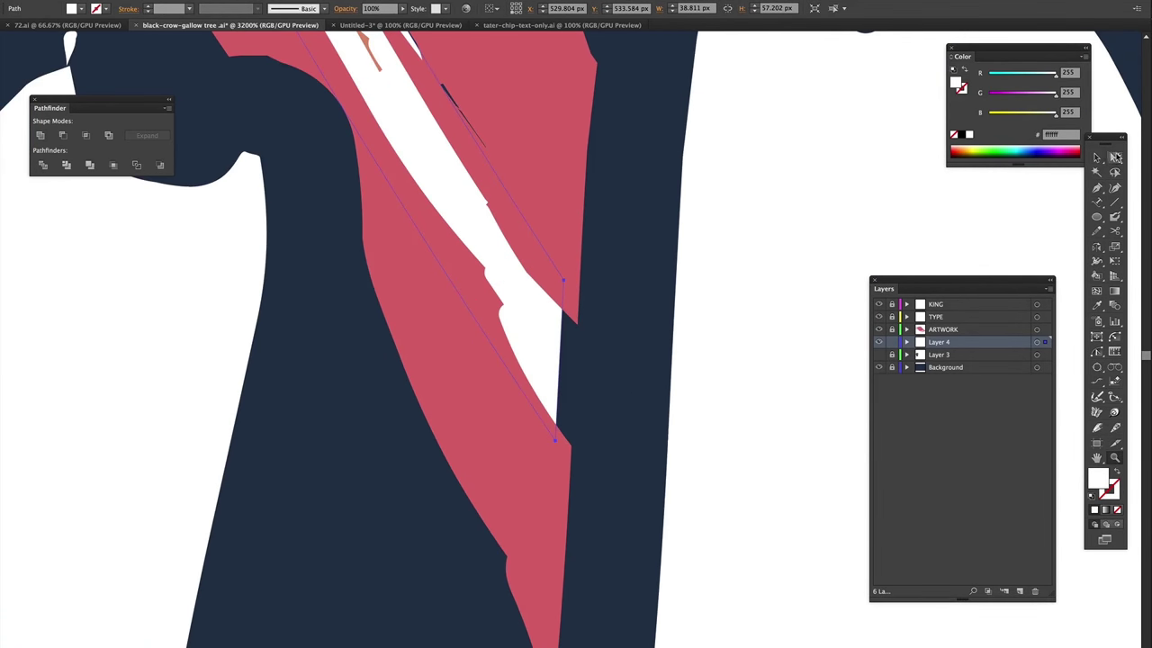
key("ctrl+y")
left_click(541, 480)
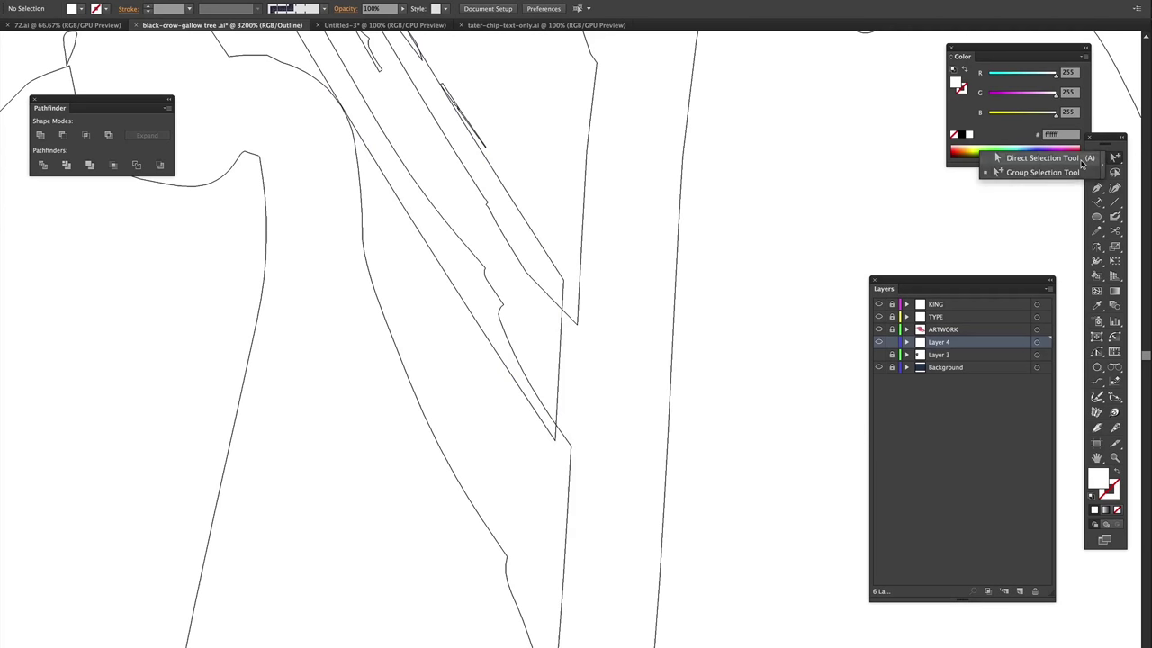
mouse_move(553, 439)
left_mouse_down()
mouse_move(567, 445)
mouse_move(577, 324)
left_mouse_up()
key("ctrl+y")
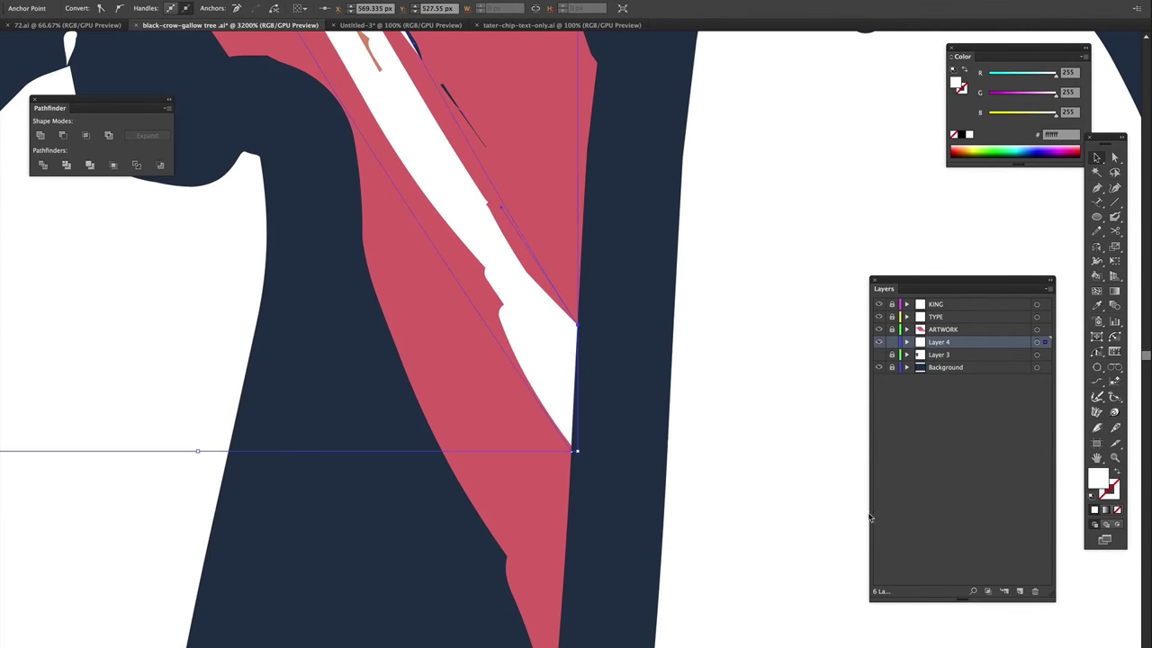
key("ctrl+minus")
key("ctrl+minus")
key("ctrl+minus")
key("ctrl+minus")
key("ctrl+minus")
key("ctrl+minus")
key("ctrl+minus")
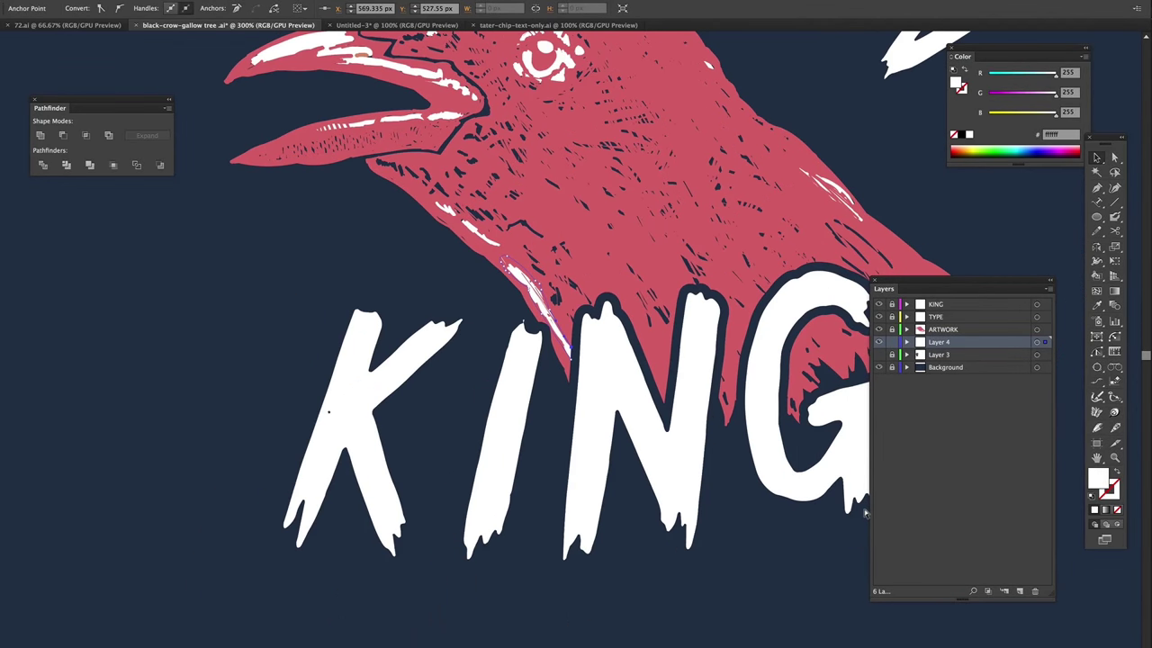
key("ctrl+minus")
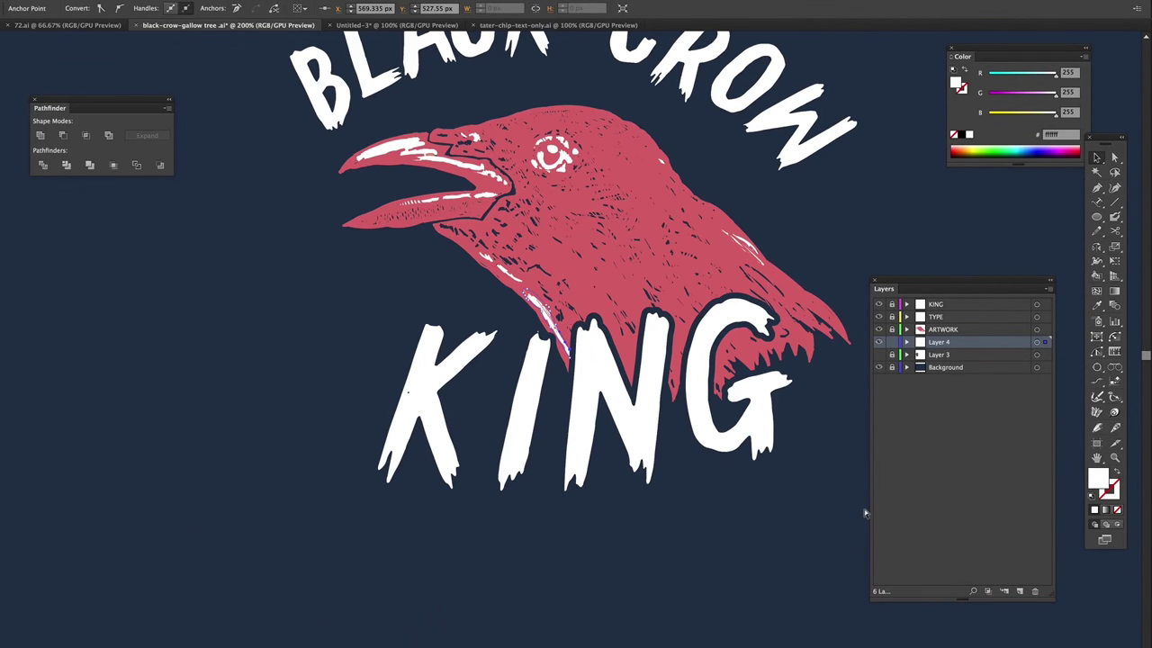
left_click(536, 353)
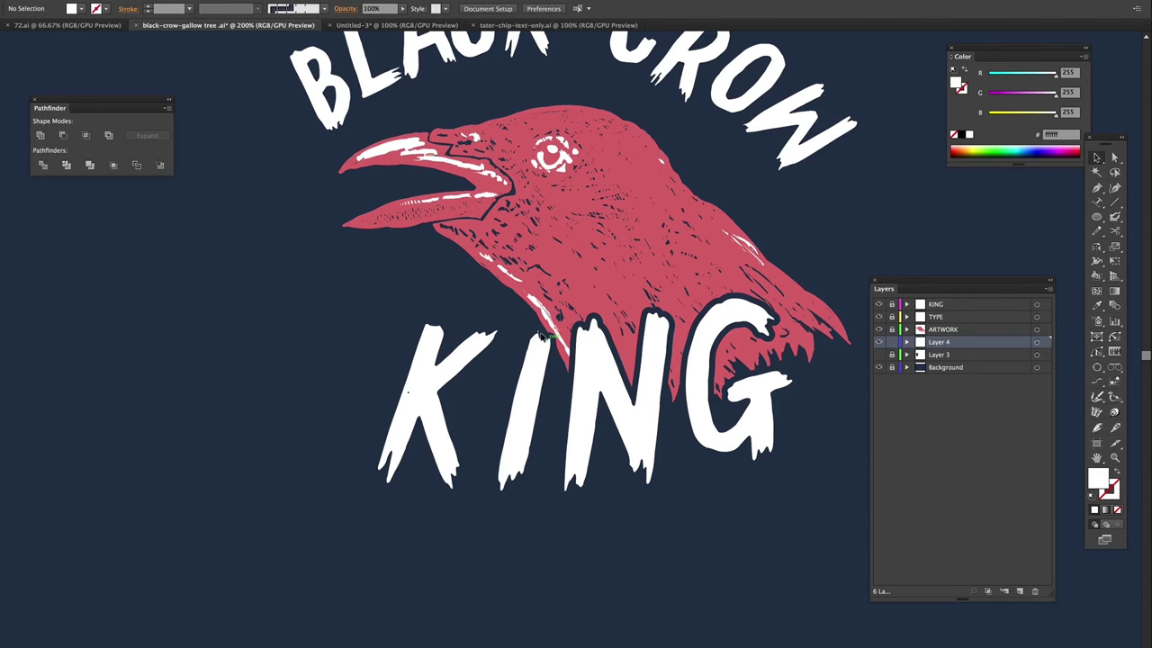
Step: Hide the Background layer, fit the artboard, and select all the crow badge artwork
key("ctrl+1")
left_click(878, 367)
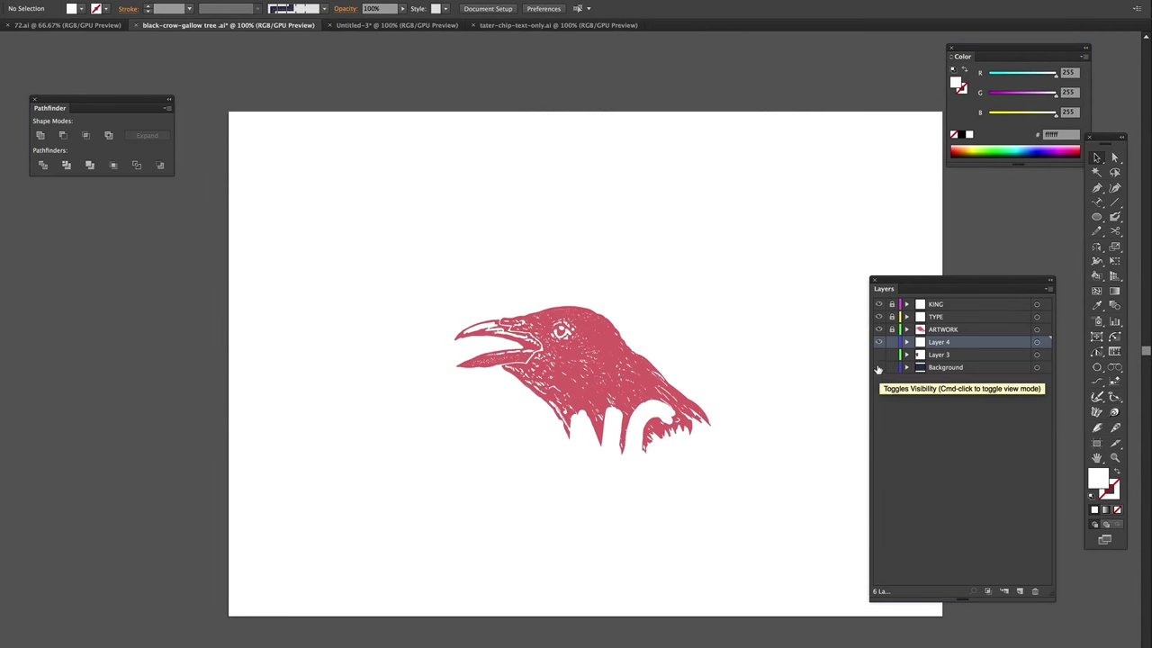
left_click(457, 297)
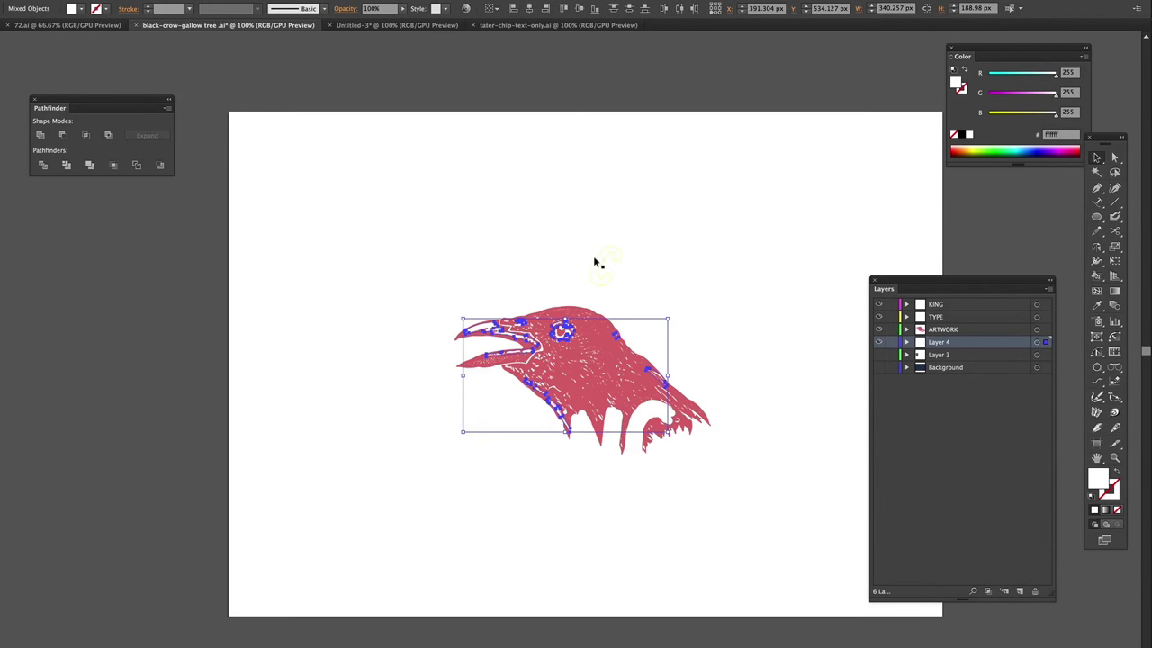
key("ctrl+a")
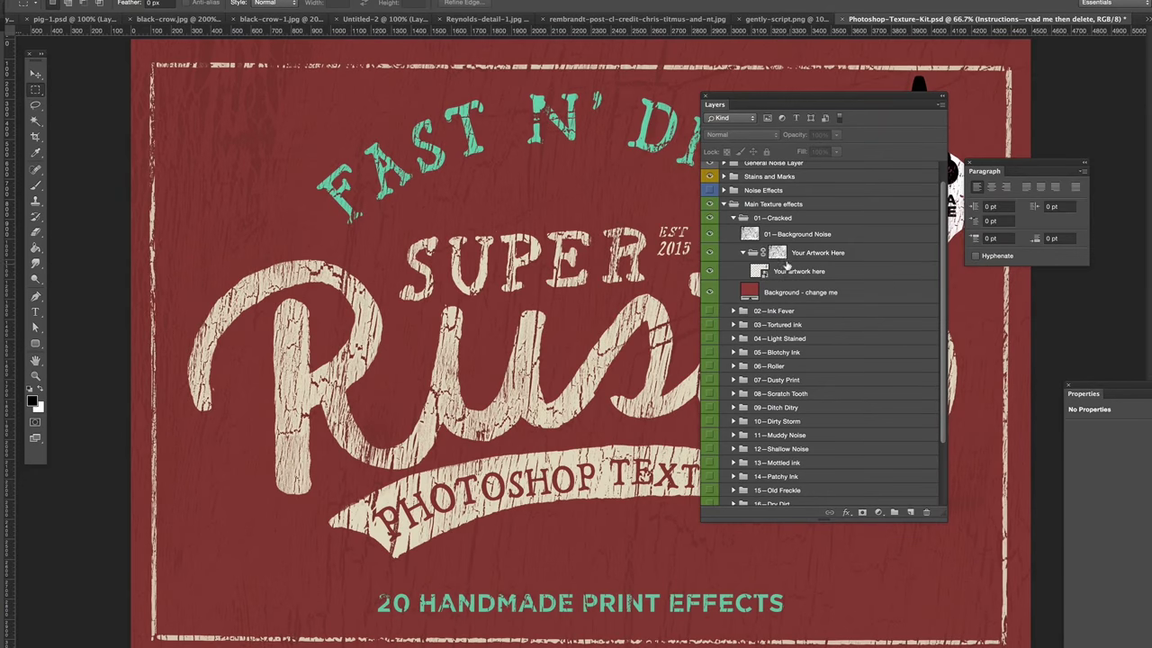
Step: Paste the badge as a smart object into the kit's Your Artwork Here placeholder
double_click(761, 270)
key("ctrl+v")
left_click(380, 172)
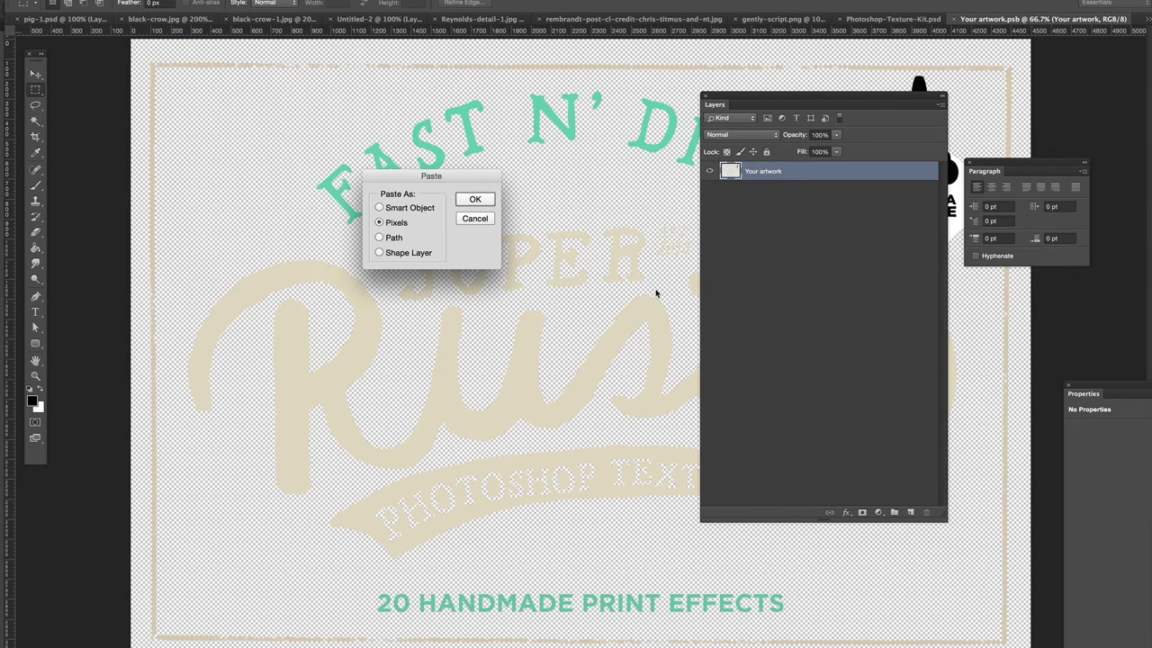
left_click(474, 194)
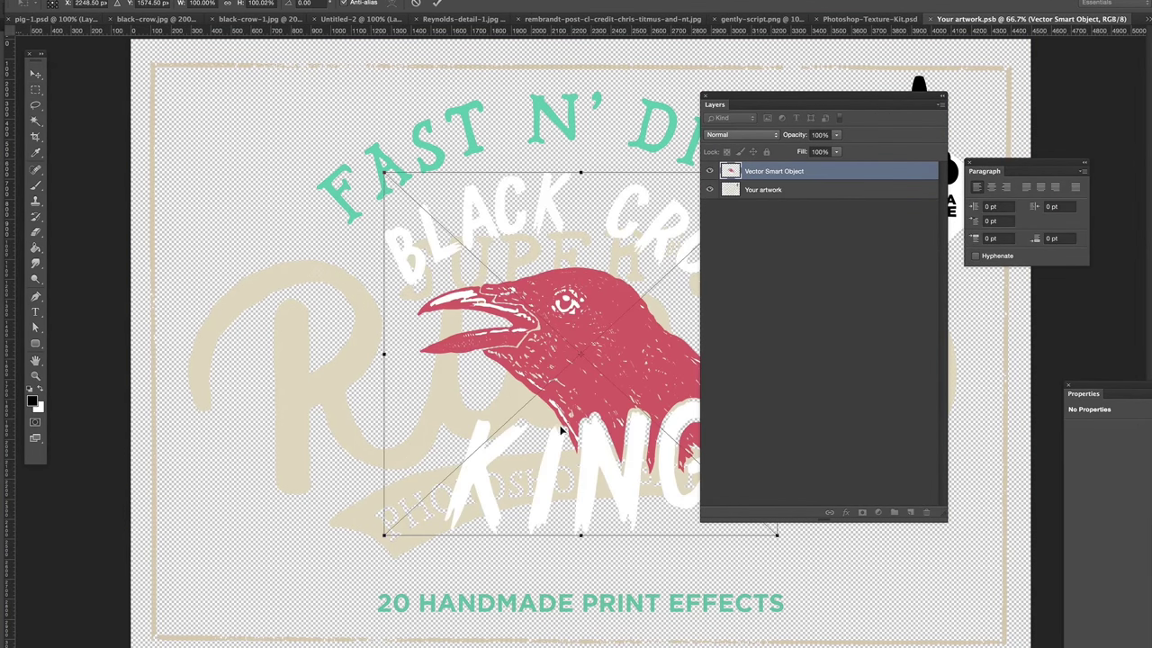
Step: Enlarge the badge to about 159%, hide the sample artwork layer, then save and close
left_click_drag(383, 533, 235, 631)
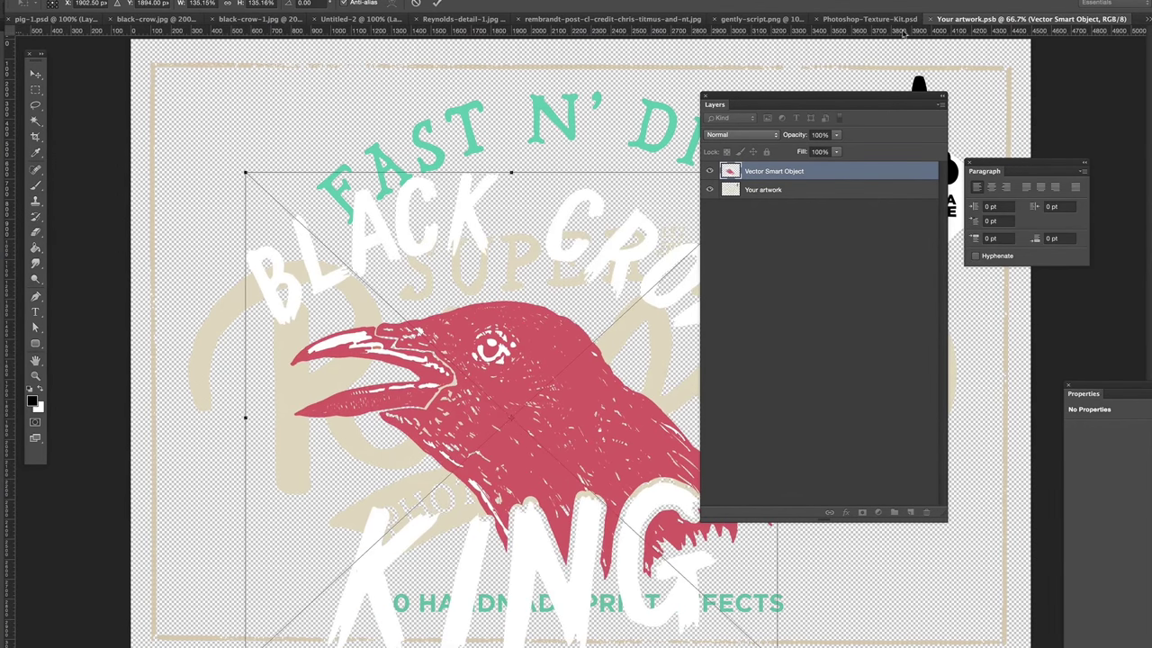
left_click_drag(786, 106, 936, 198)
left_click_drag(777, 173, 872, 85)
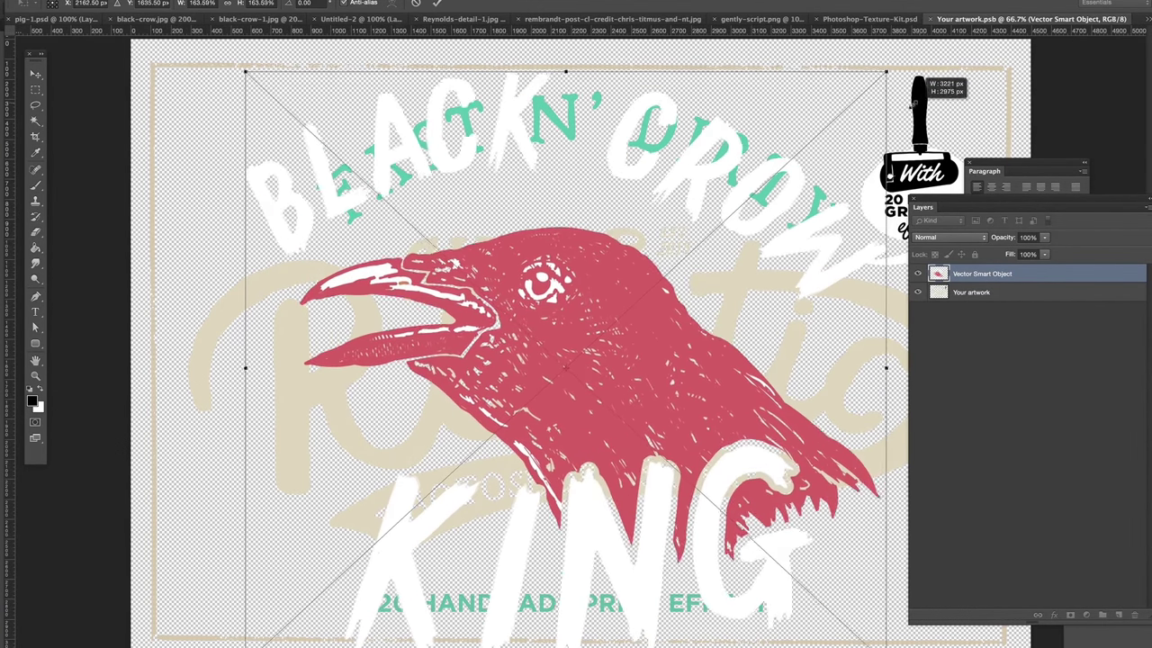
key("Return")
left_click(917, 291)
key("ctrl+s")
key("ctrl+w")
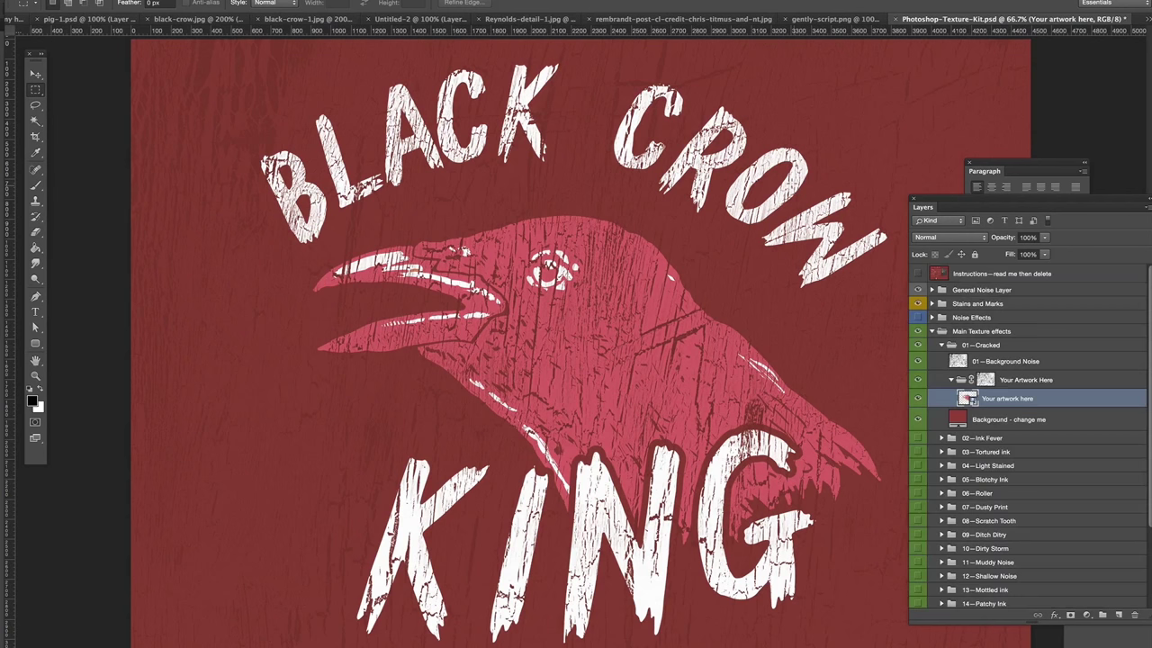
key("ctrl+minus")
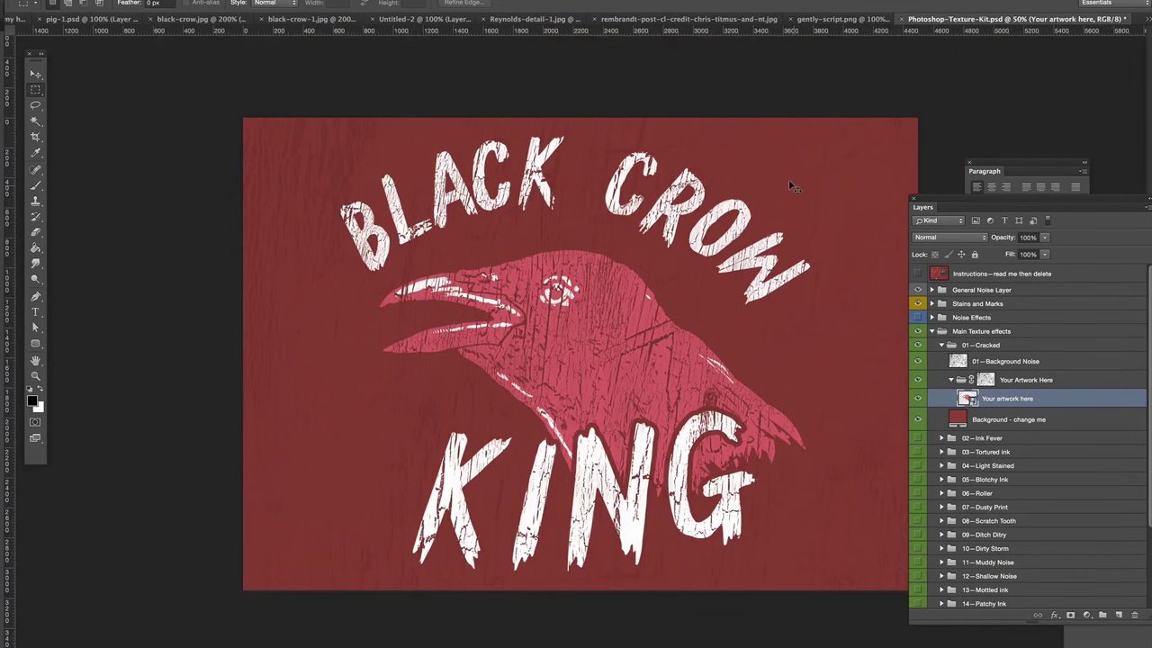
Step: Change the texture kit's background fill colour to blue 415e9a (hue 220)
double_click(956, 416)
left_click(891, 360)
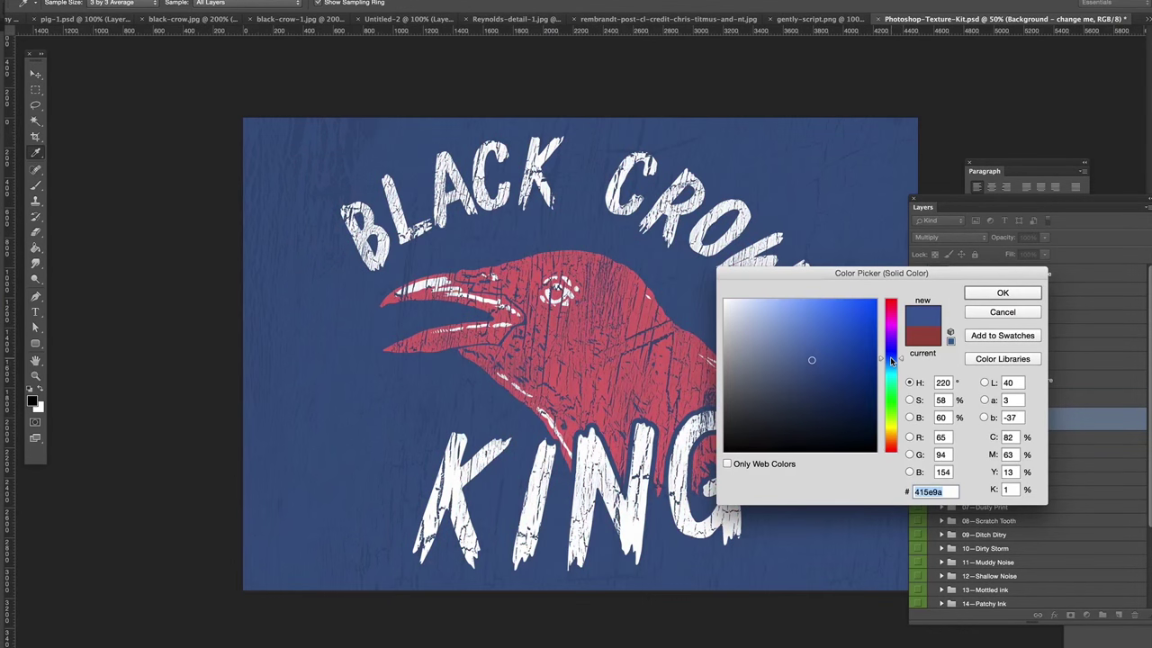
left_click(1020, 293)
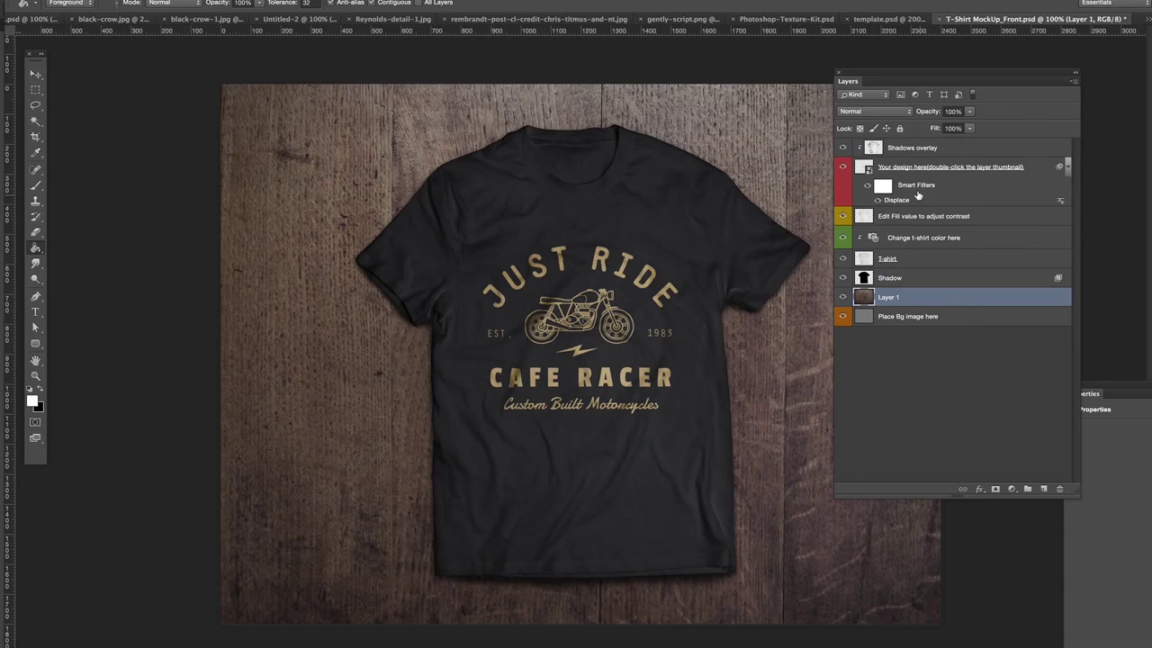
Step: Nudge the crow badge inside the mockup's design smart object, save, and apply the displacement map
double_click(862, 167)
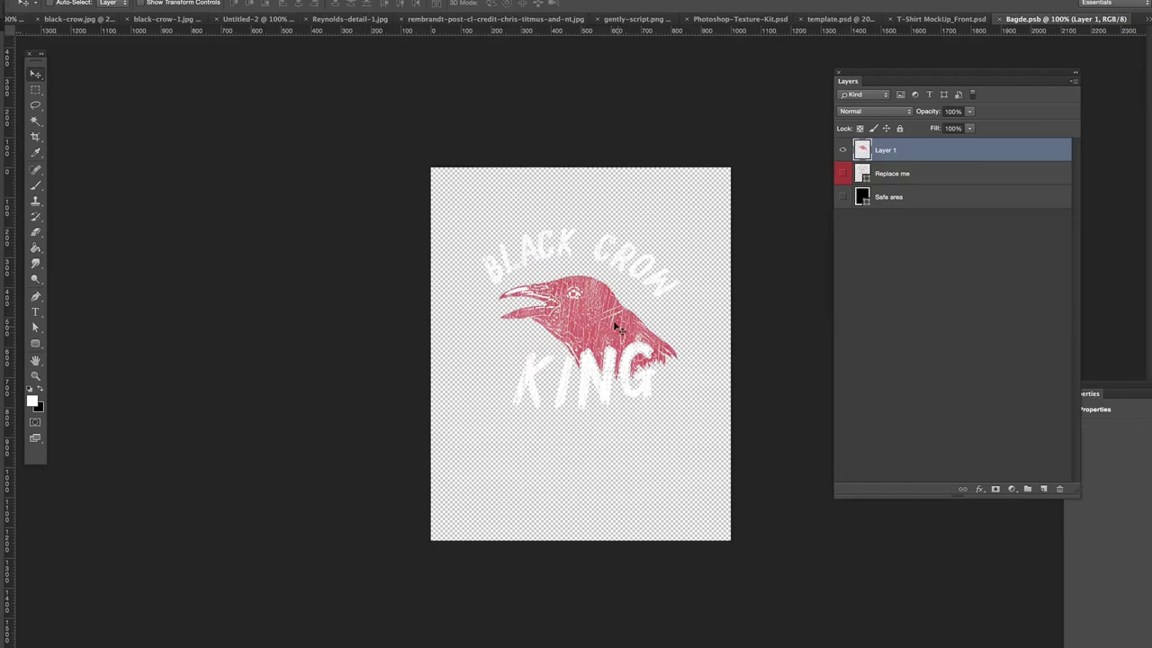
left_click_drag(623, 331, 612, 311)
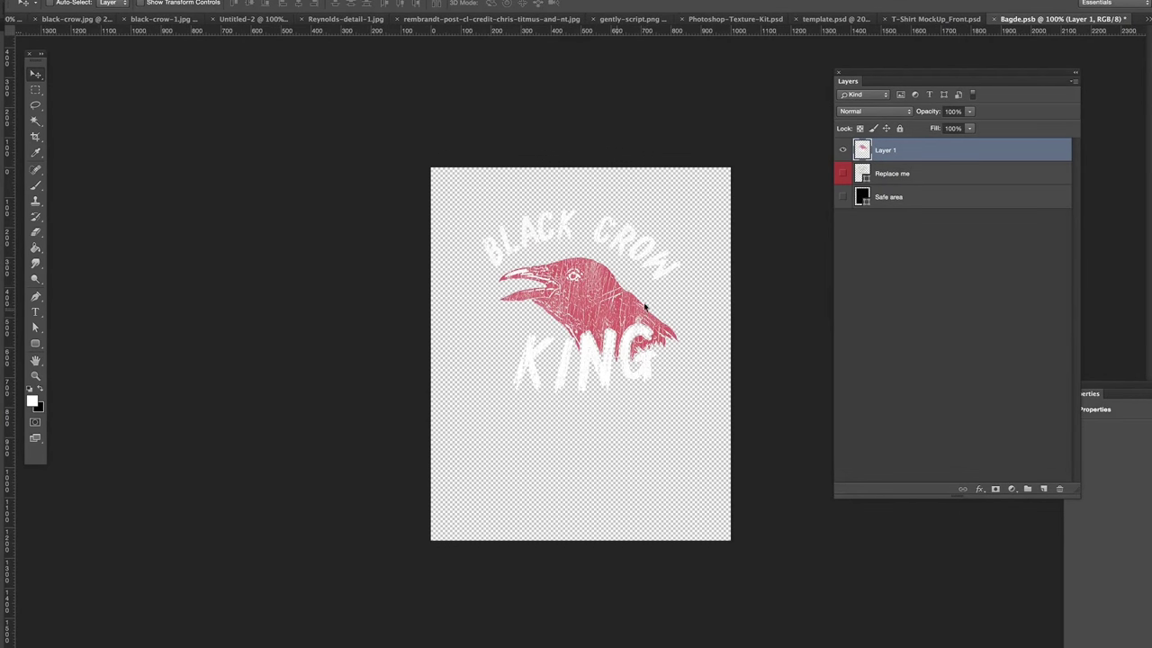
key("ctrl+alt+f")
left_click(644, 195)
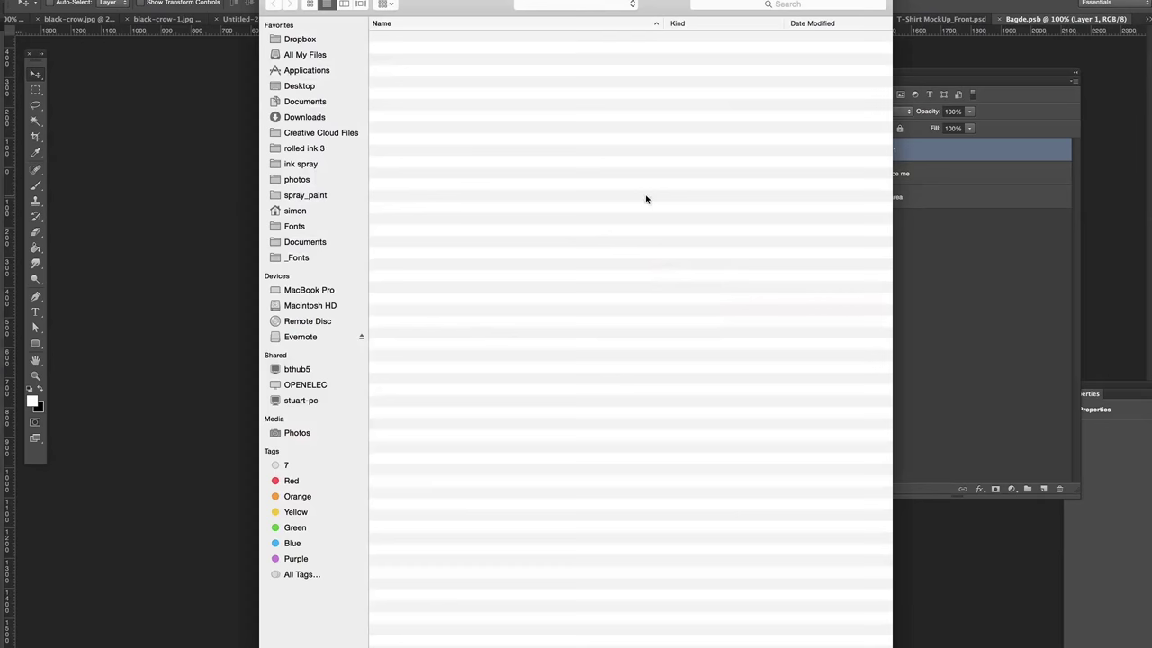
double_click(432, 61)
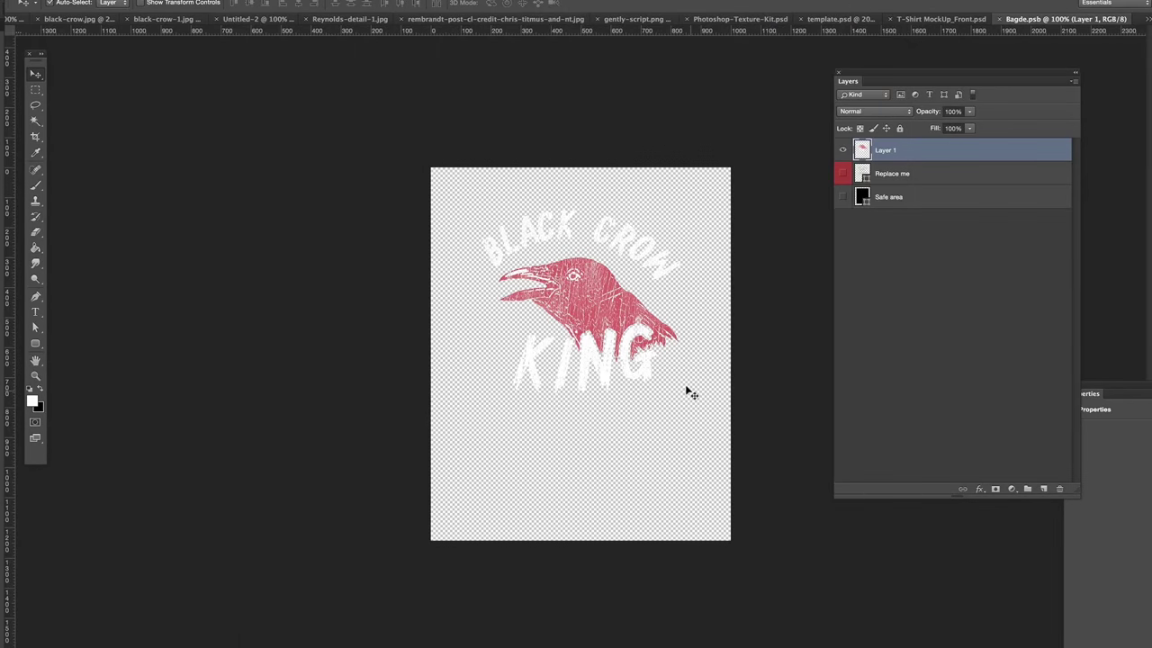
Step: Collapse the Layers panel, close Properties, and move Layers to the top-right
double_click(851, 82)
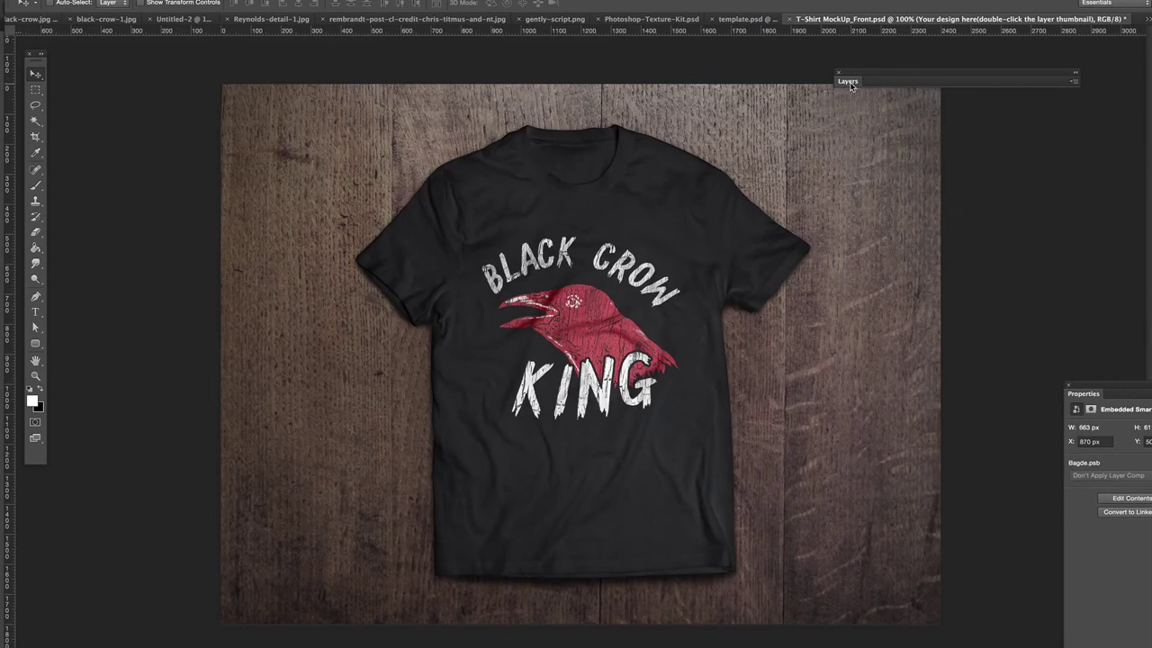
left_click(1067, 385)
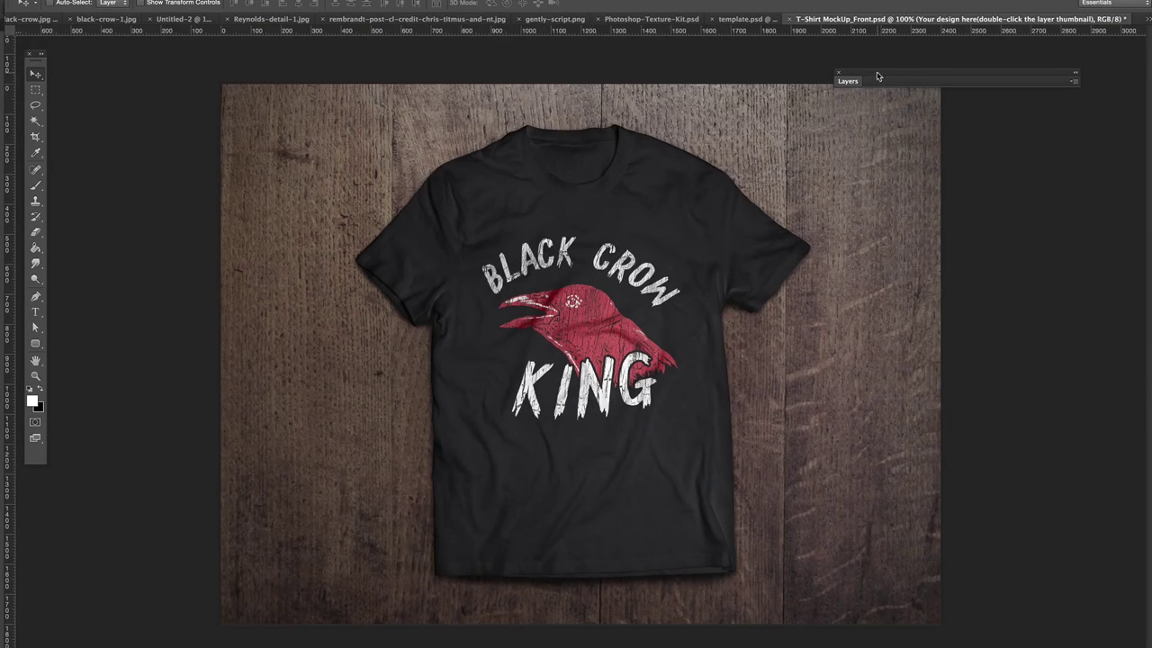
left_click_drag(879, 78, 945, 54)
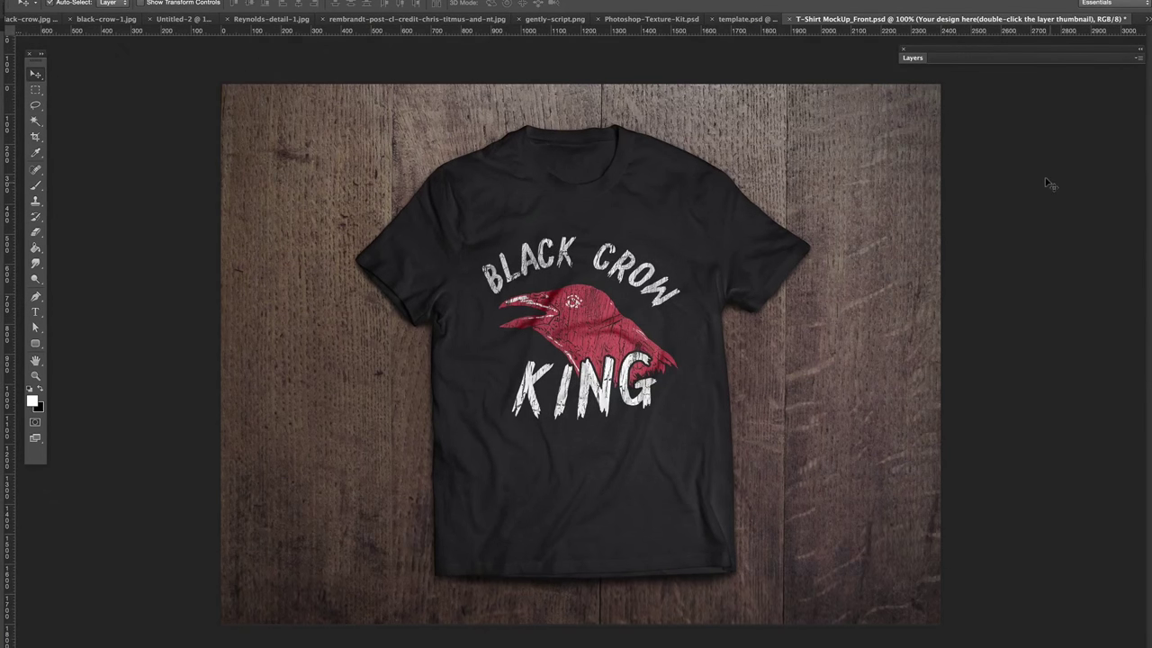
Step: Zoom in to inspect the distressed crow print, then zoom back out one step
key("ctrl+plus")
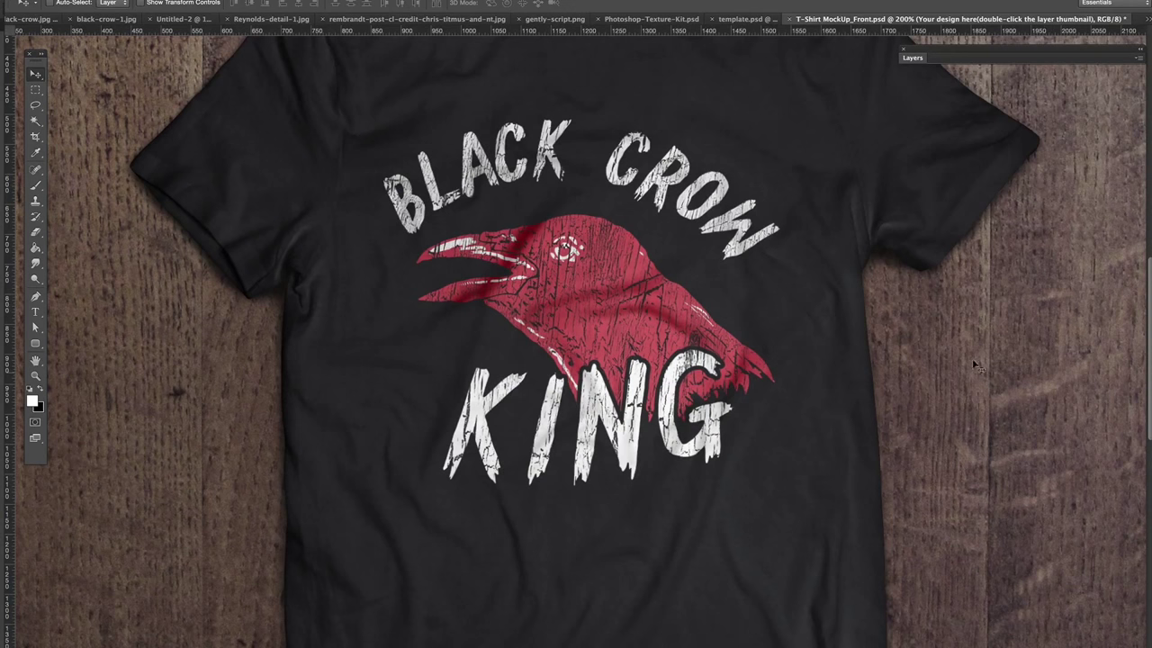
scroll(924, 322, "up", 3)
scroll(925, 324, "up", 2)
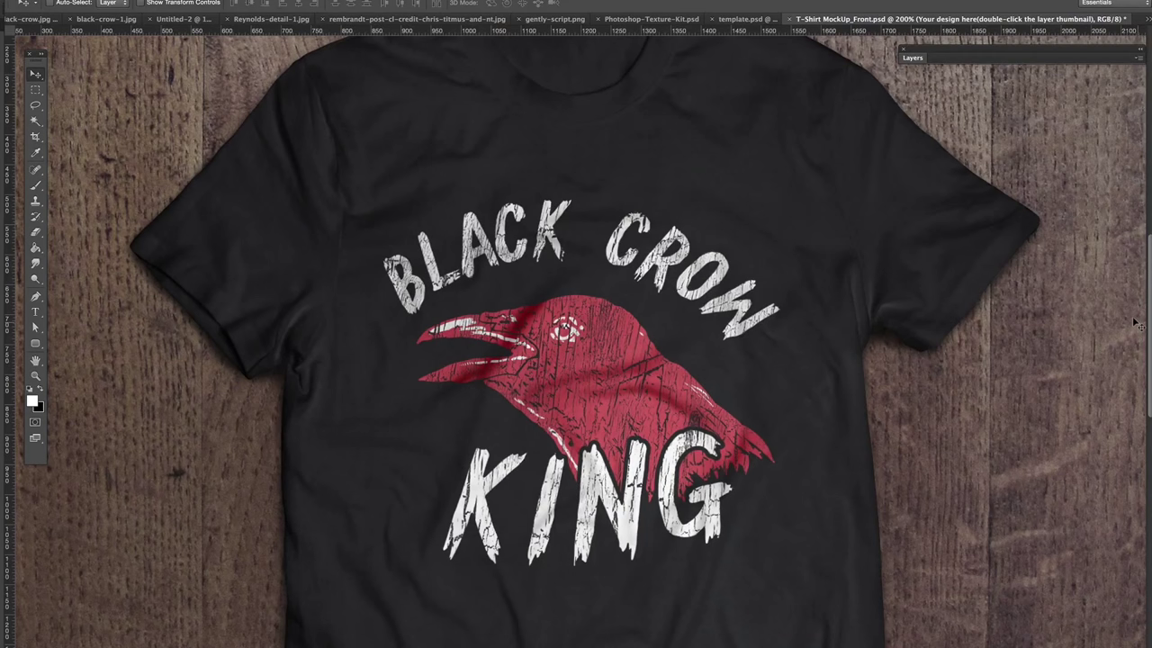
key("ctrl+plus")
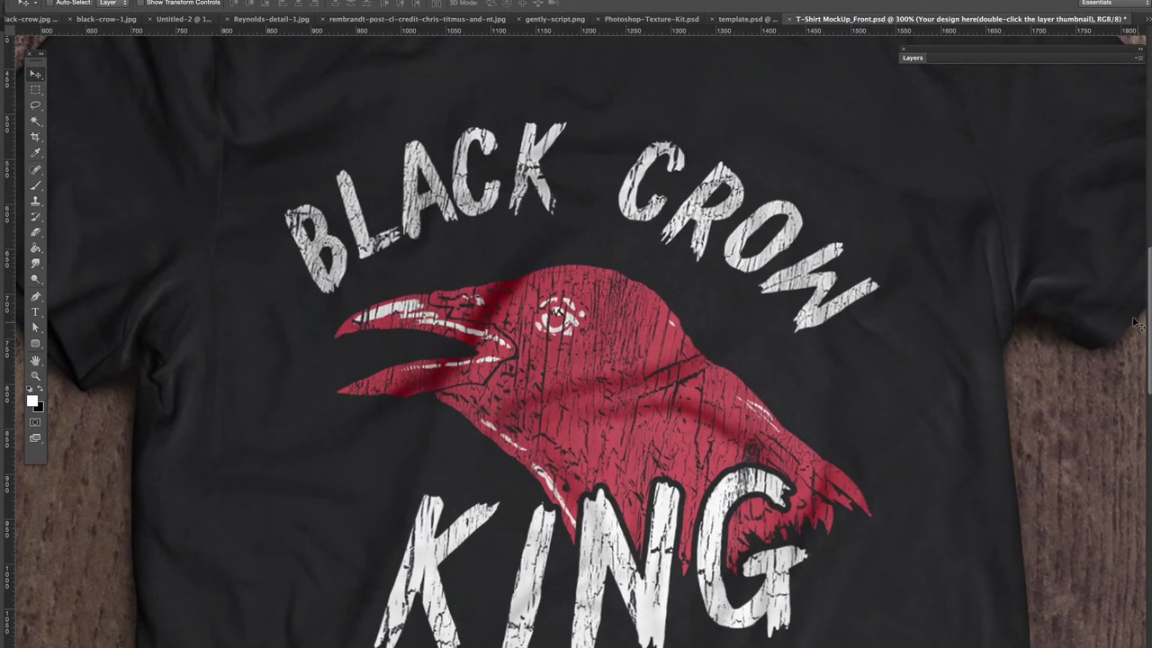
key("ctrl+minus")
key("ctrl+minus")
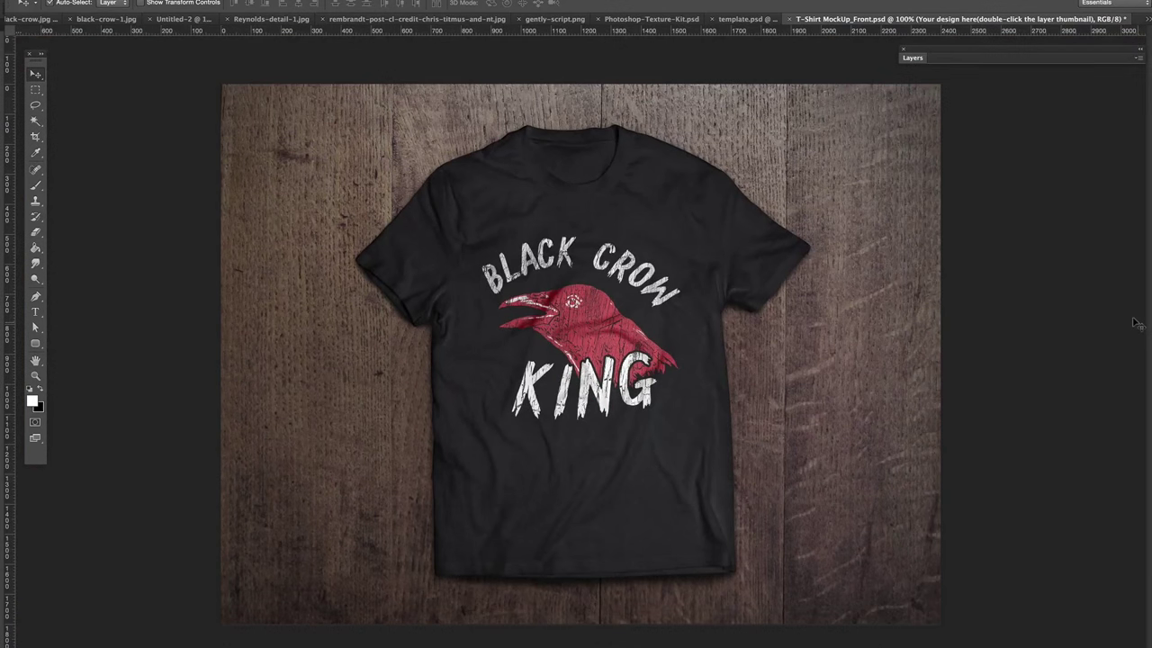